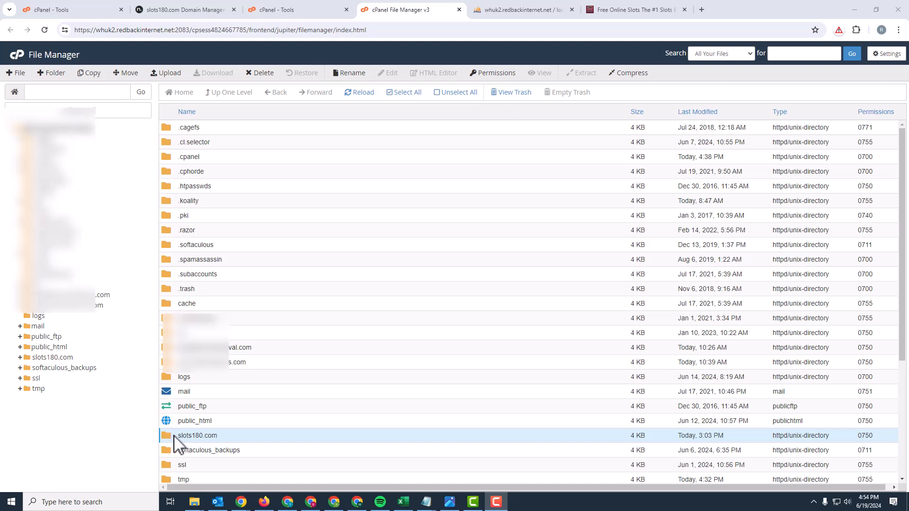
Step: Compress the slots180.com folder into a Zip archive named slots180.com.zip and close the compression results
right_click(178, 444)
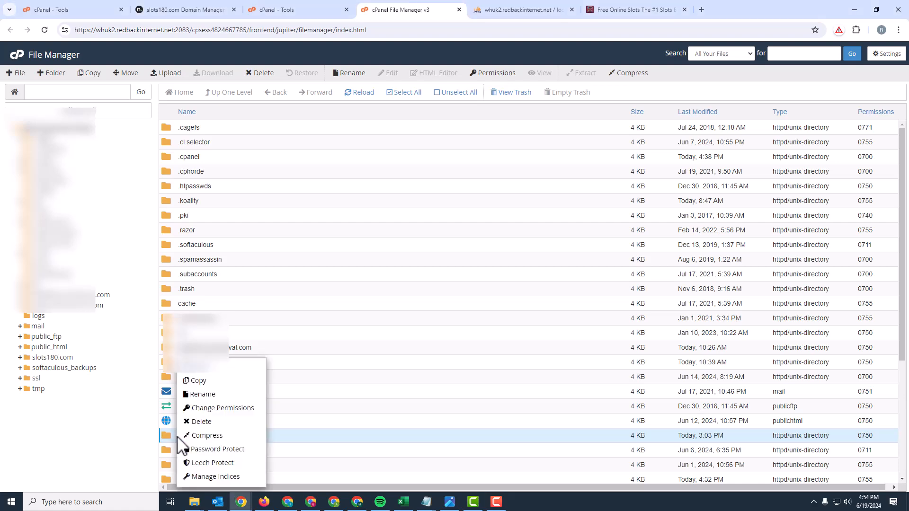
click(196, 434)
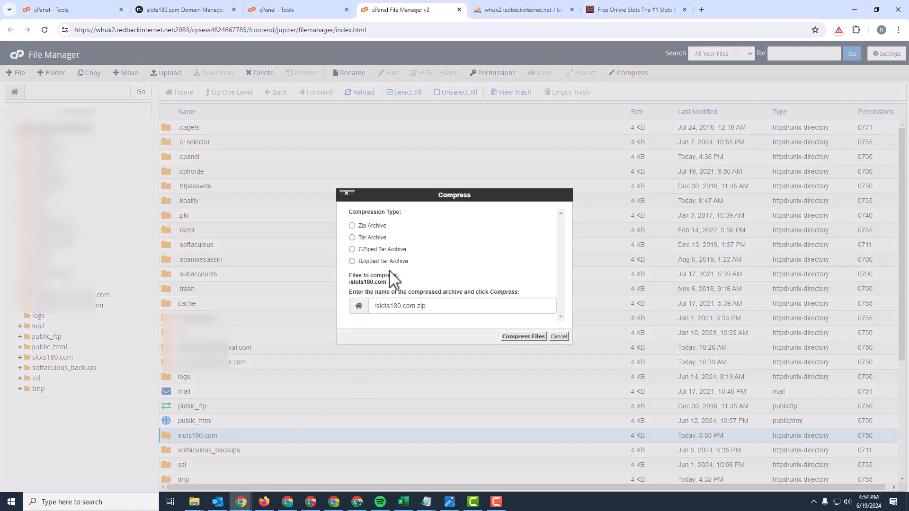
click(374, 227)
click(522, 337)
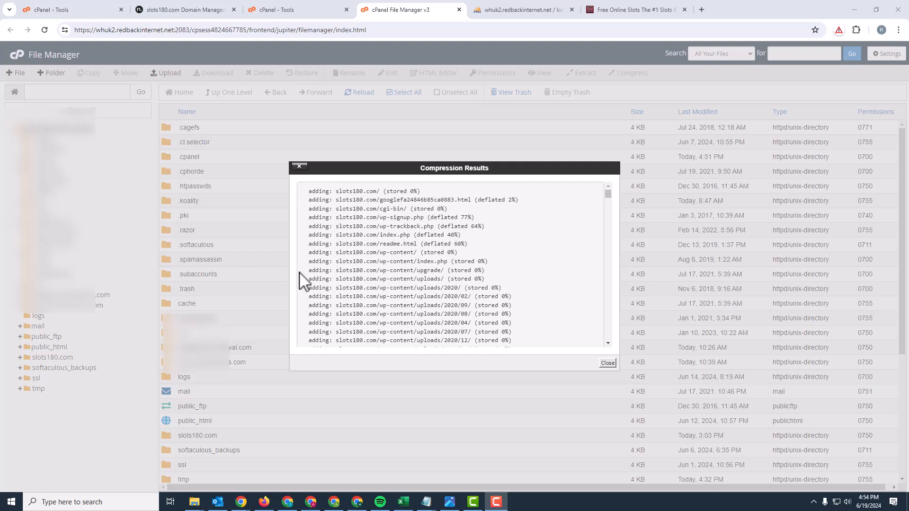
click(608, 364)
Step: Download the slots180.com.zip archive from the home directory
scroll(293, 264, down, 4)
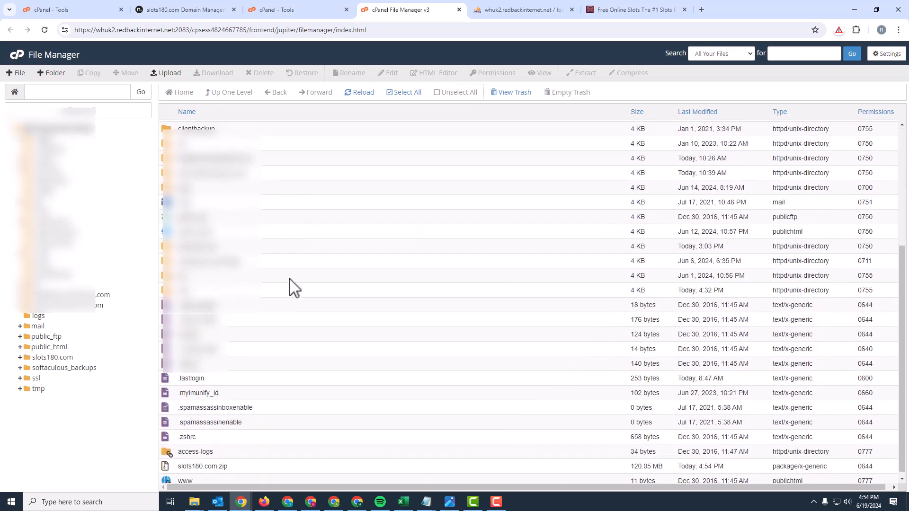
click(204, 466)
right_click(203, 466)
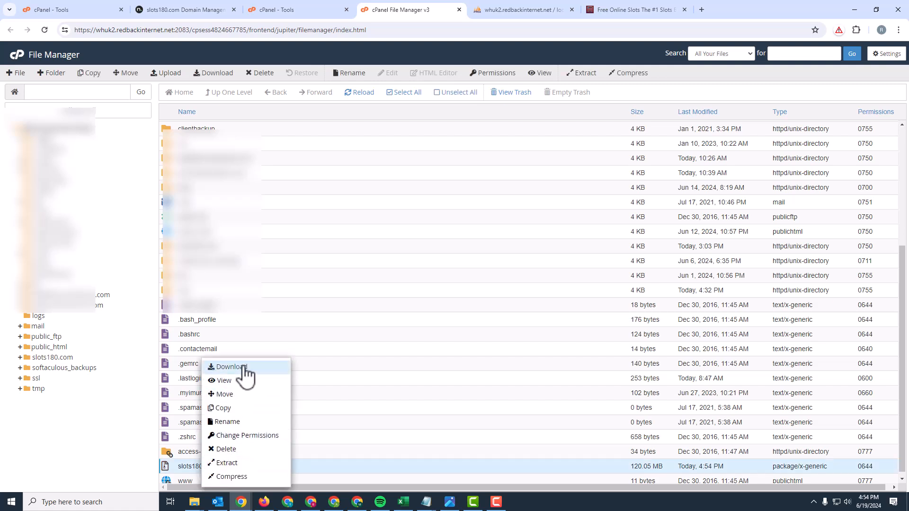
click(232, 368)
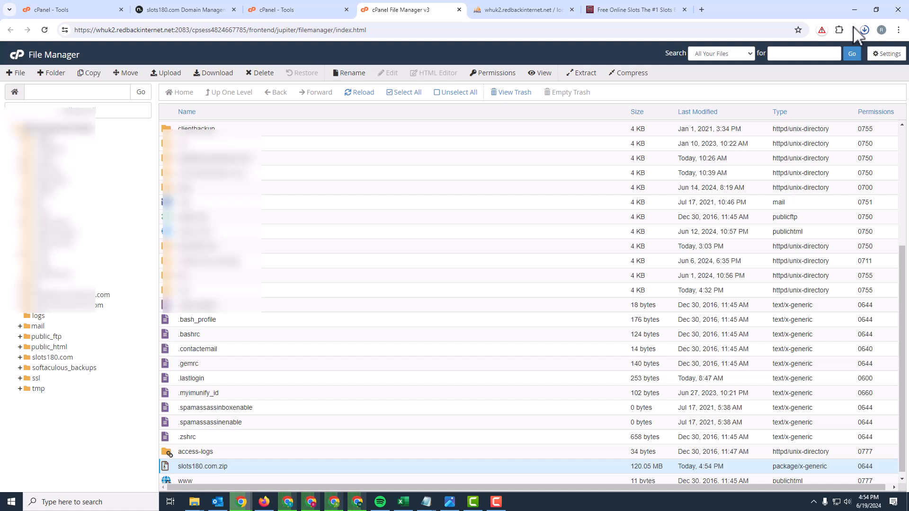
mouse_move(788, 61)
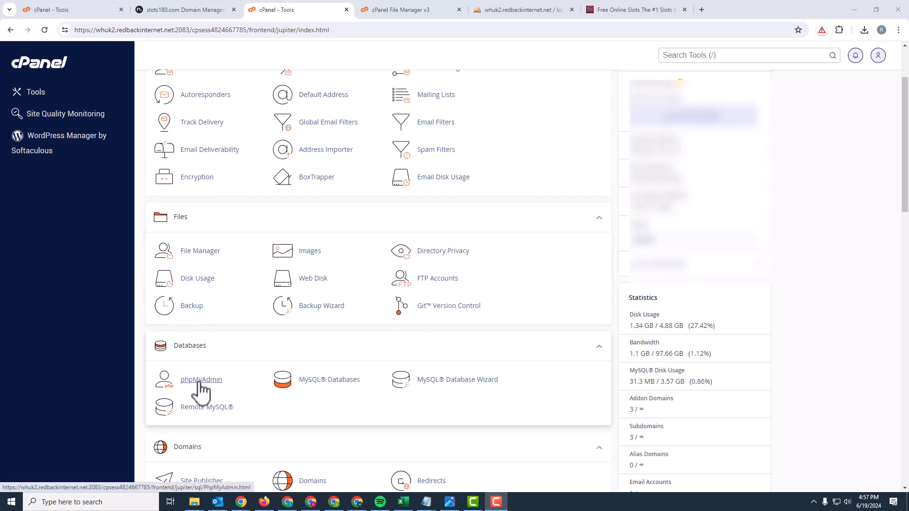
Step: Switch to phpMyAdmin and export the necrmeor_wp880 database with the Quick method in SQL format
click(506, 7)
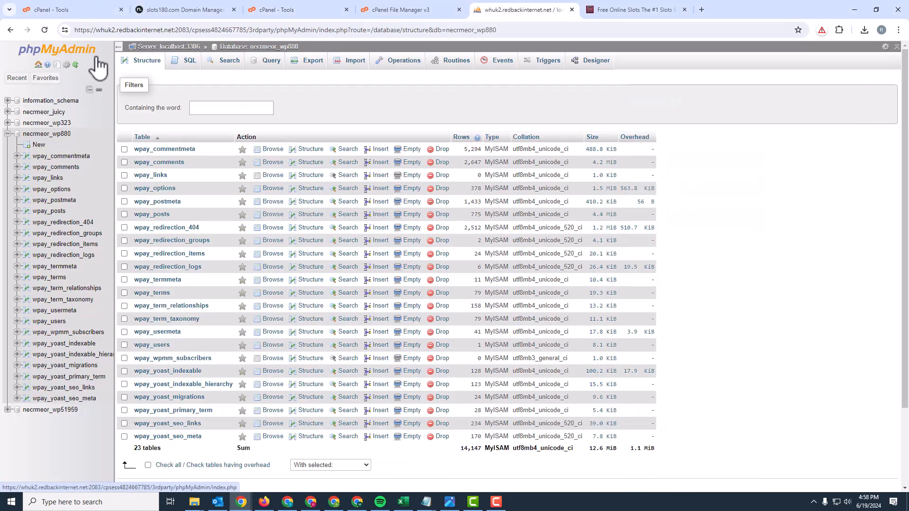
click(48, 136)
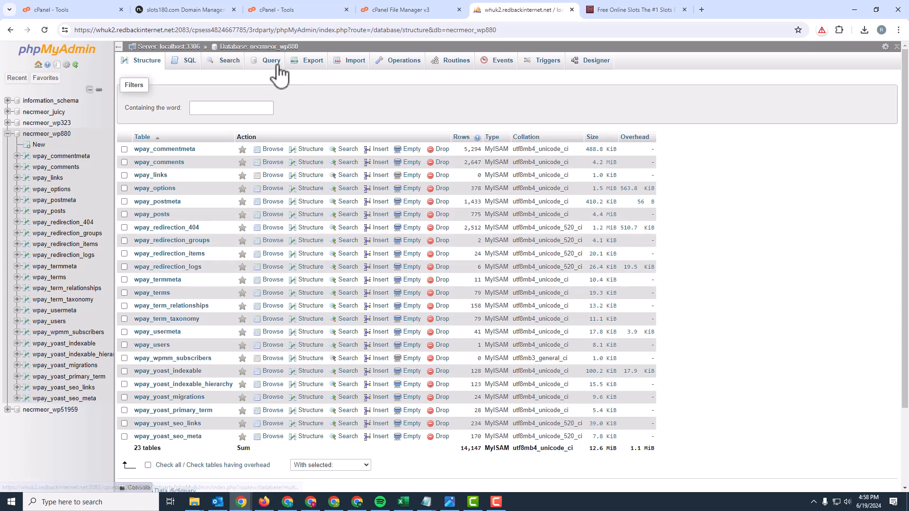
click(310, 65)
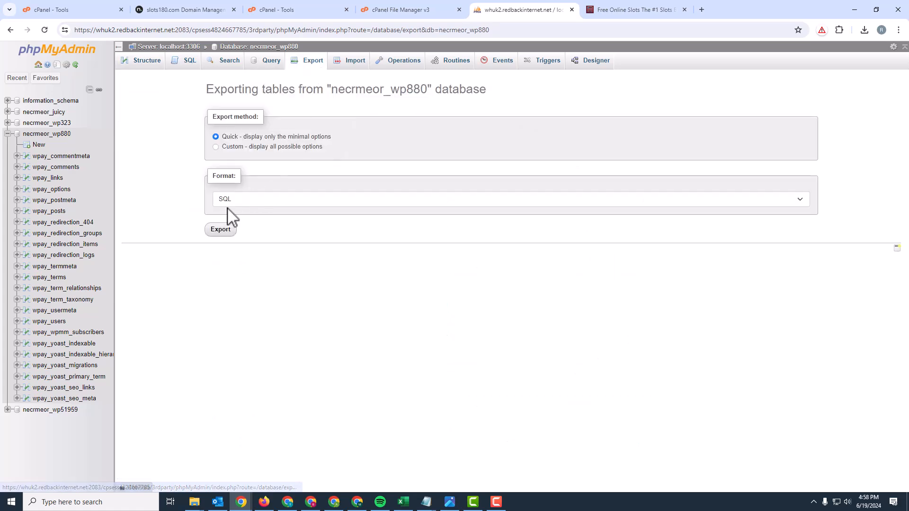
click(220, 230)
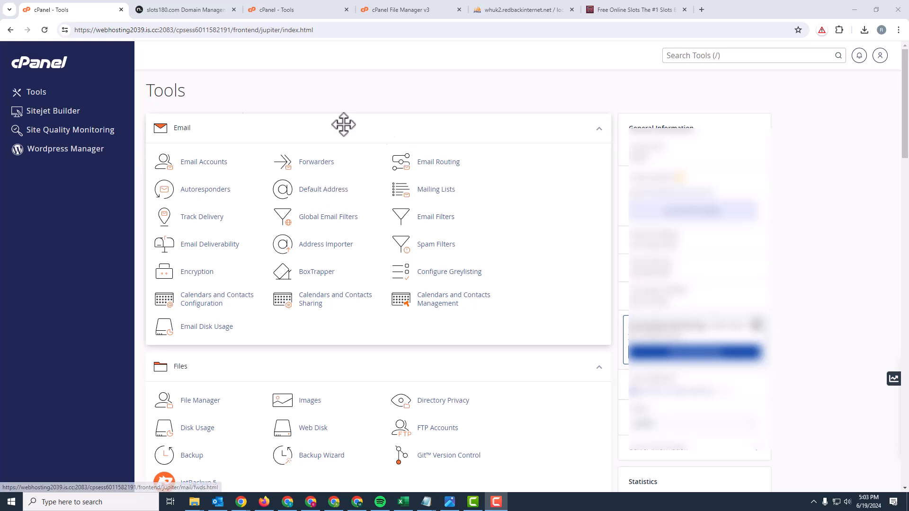
Step: On the new host's cPanel, fill in a new domain as slots180.net and disable sharing the document root
scroll(412, 173, down, 5)
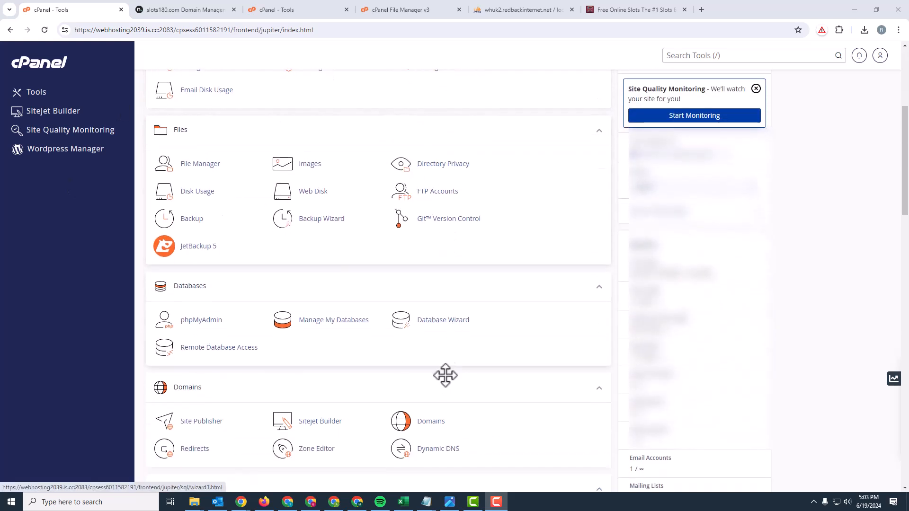
click(432, 421)
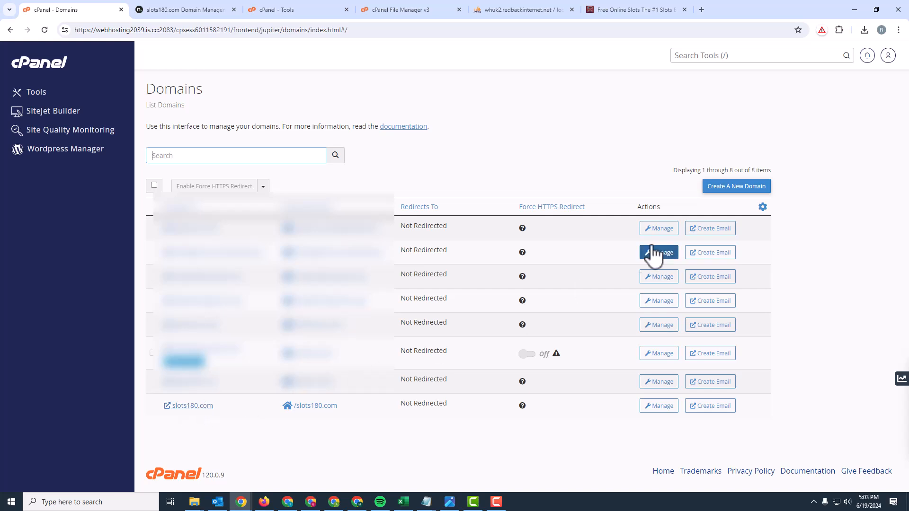
click(732, 189)
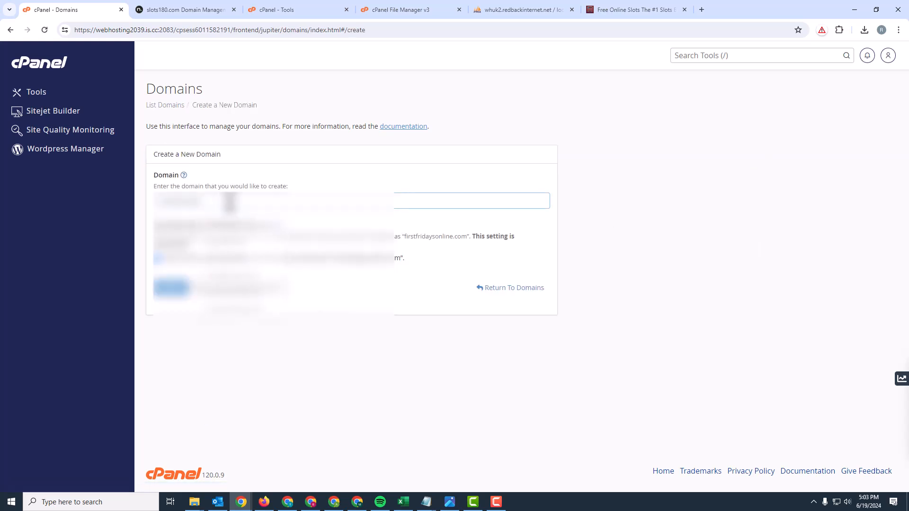
text(slots180.net)
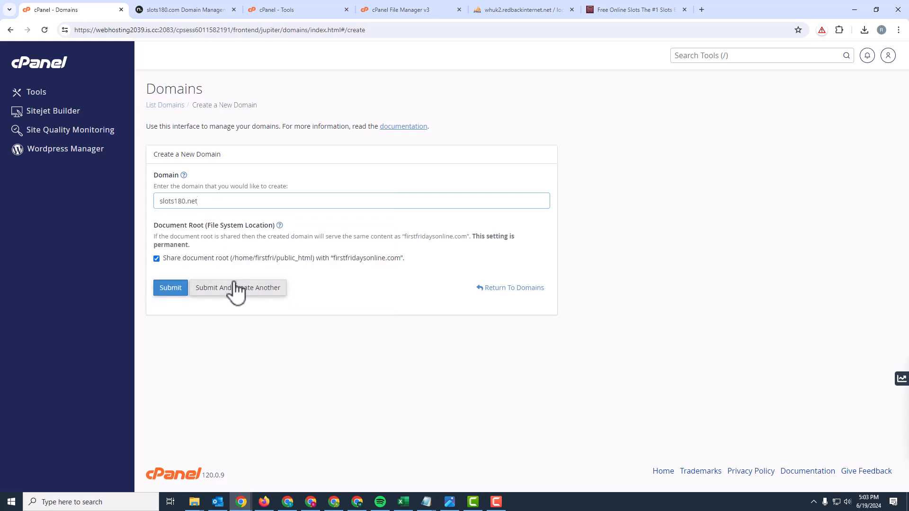
click(156, 259)
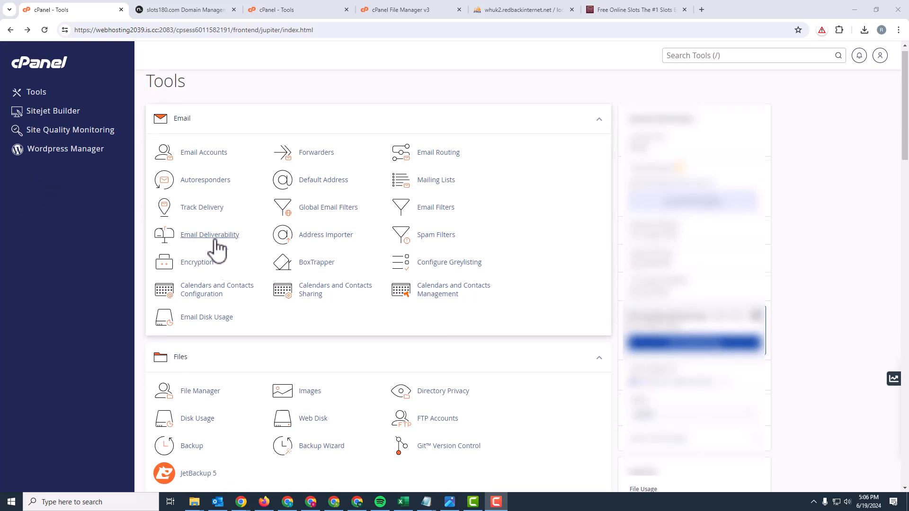
Step: Create a new database with the name slots after the firstfri_ prefix and return to the database management page
scroll(227, 265, down, 6)
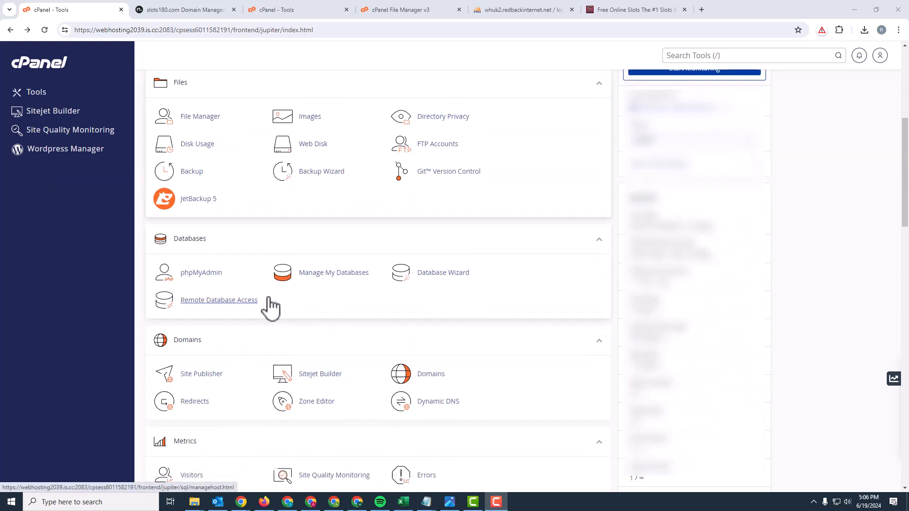
click(332, 281)
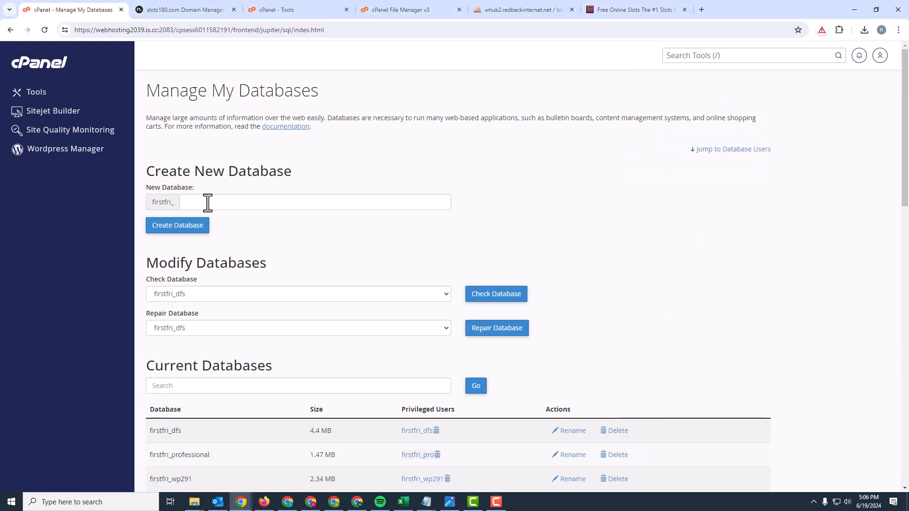
click(207, 202)
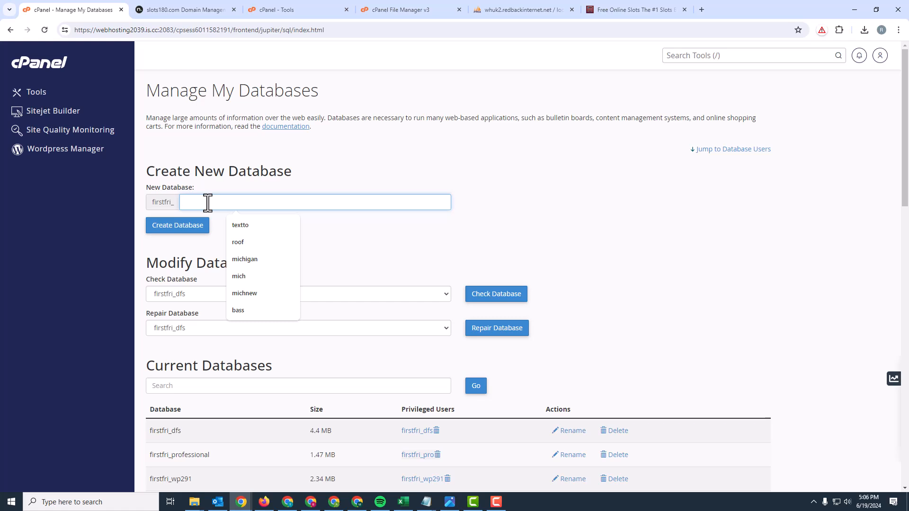
text(slots)
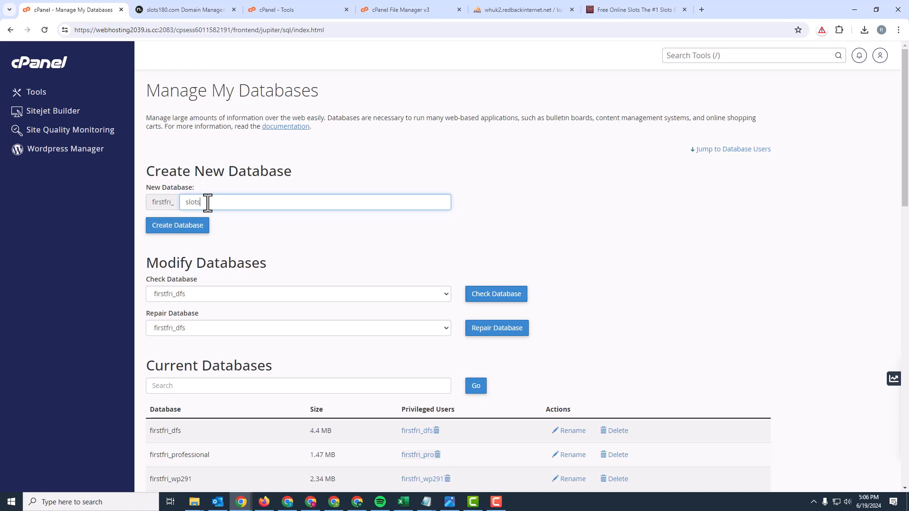
click(172, 228)
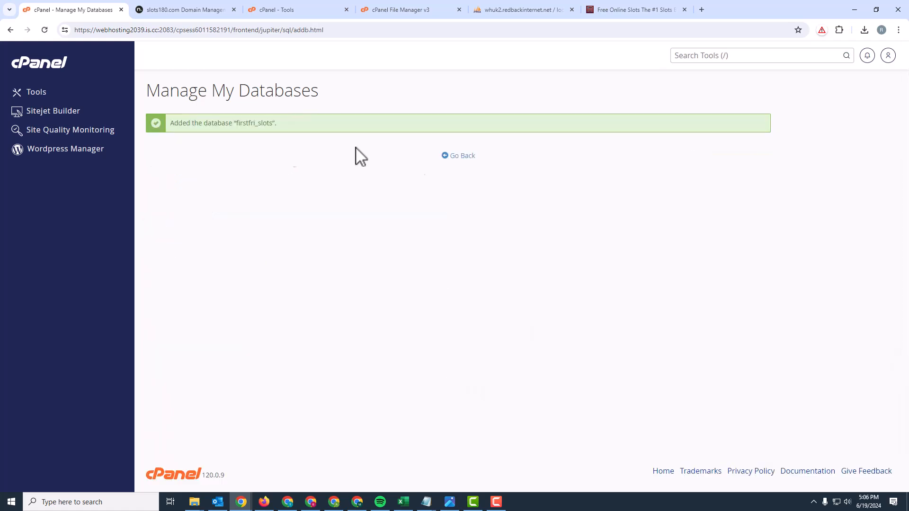
click(465, 156)
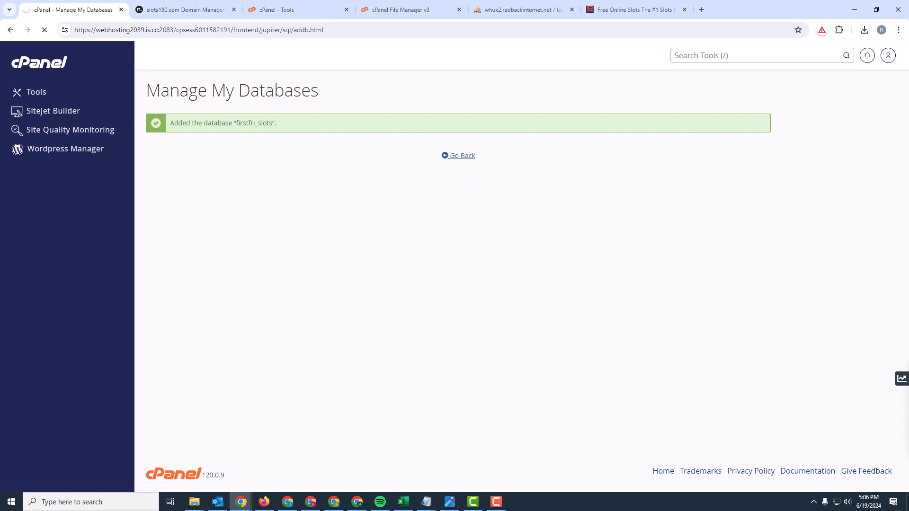
Step: Enter slots as the username for a new database user
scroll(253, 305, down, 3)
scroll(204, 346, down, 8)
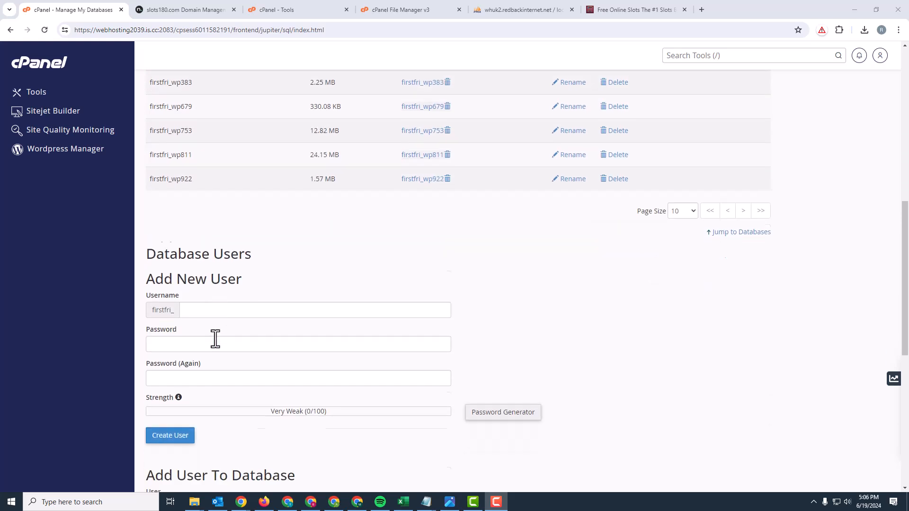
click(218, 235)
text(slots)
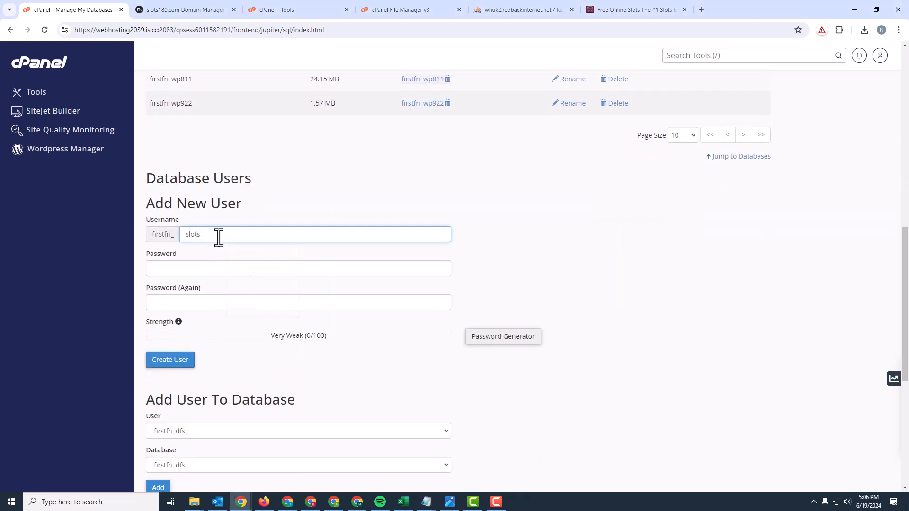
Step: Generate a new password for the database user, mark it as copied to a safe place, and apply it to the password fields
click(203, 265)
click(201, 287)
click(490, 337)
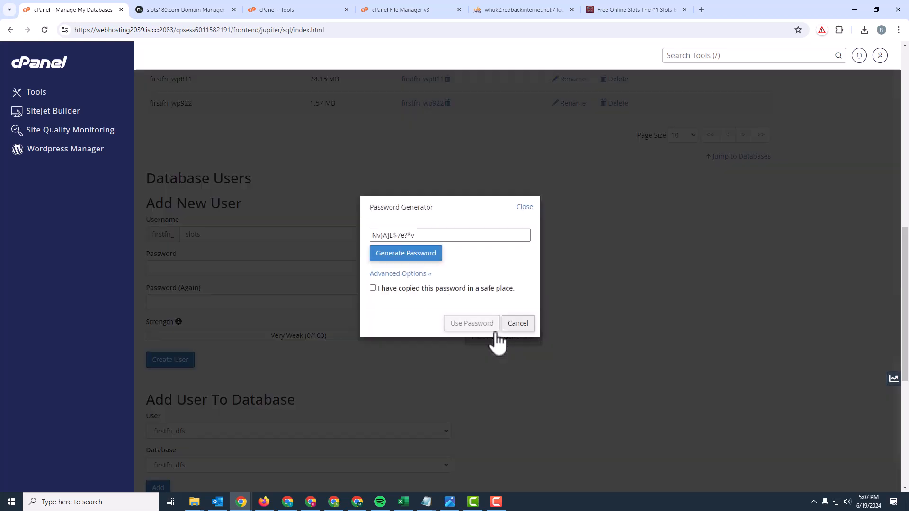
click(373, 287)
click(403, 254)
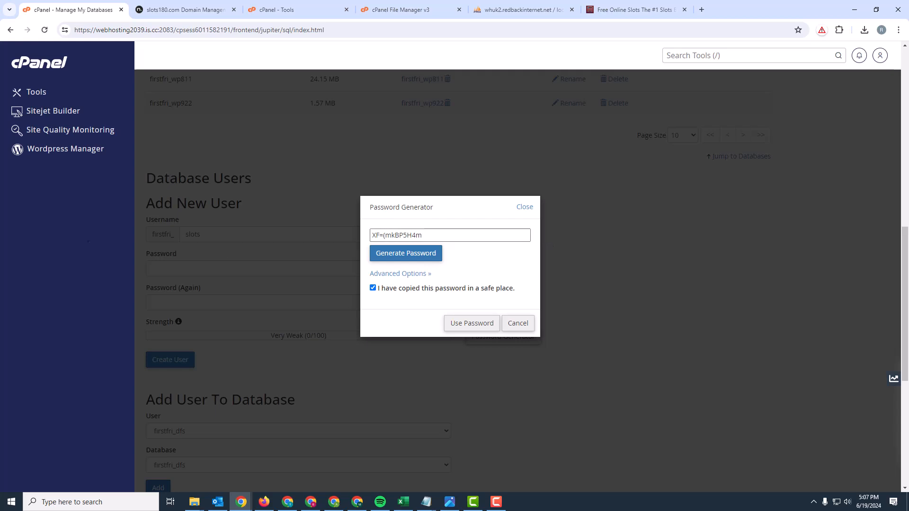
key(alt+Tab)
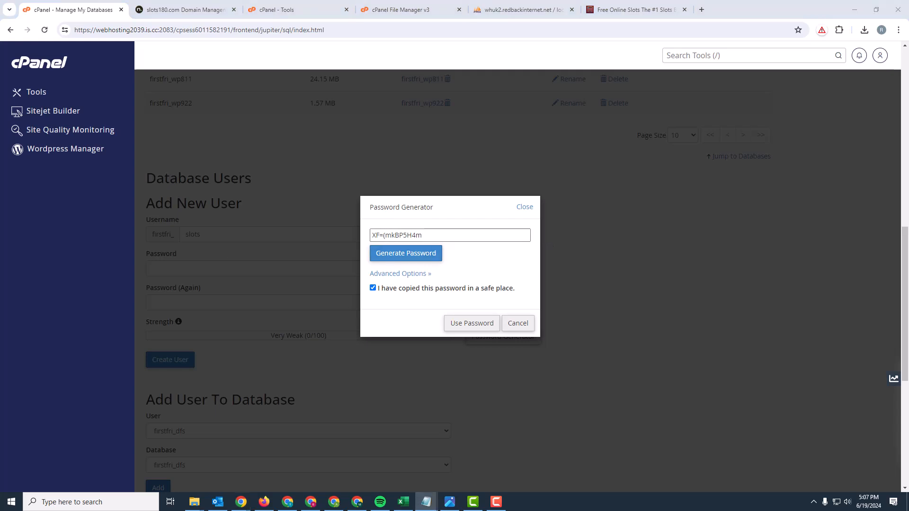
click(471, 324)
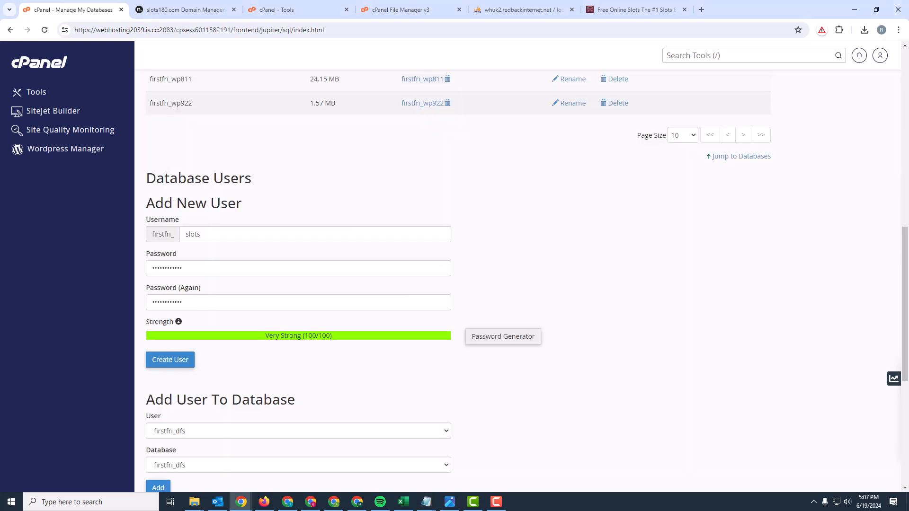
key(alt+Tab)
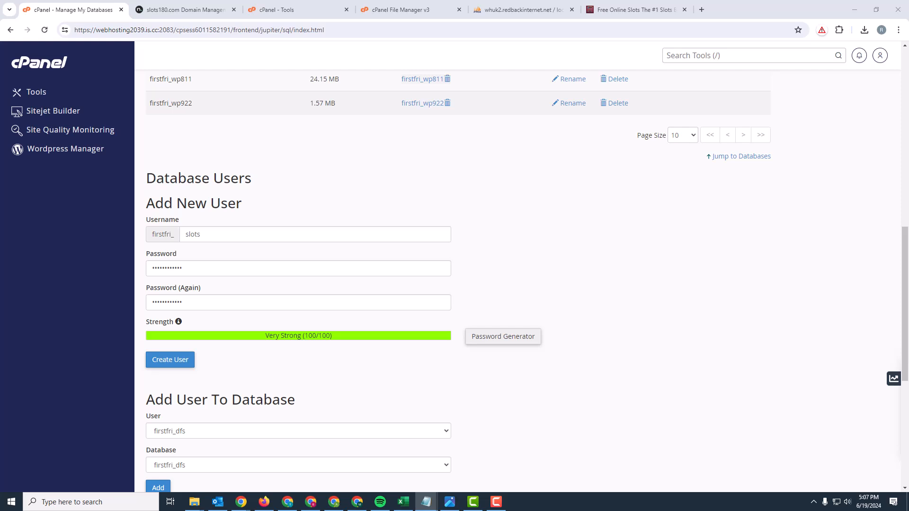
Step: Create the slots database user, dismiss the browser's offer to save the password, and return to database management
scroll(208, 358, down, 2)
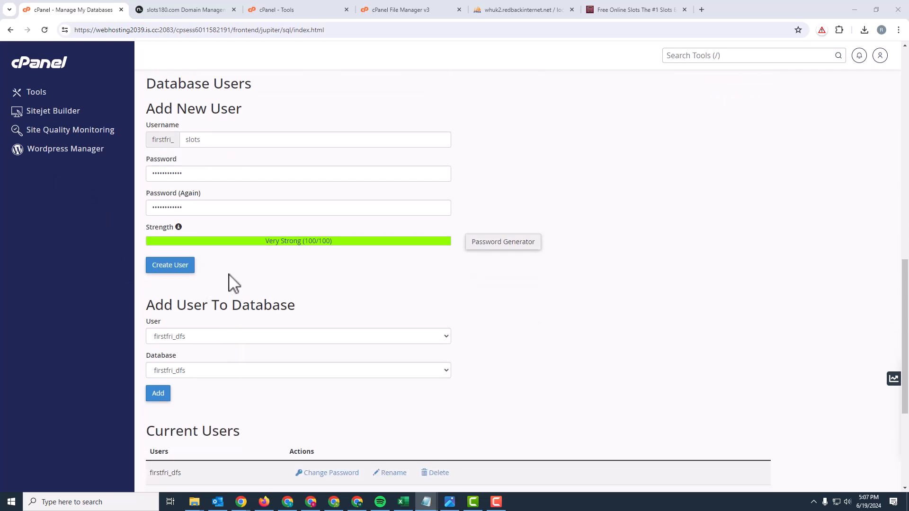
click(177, 268)
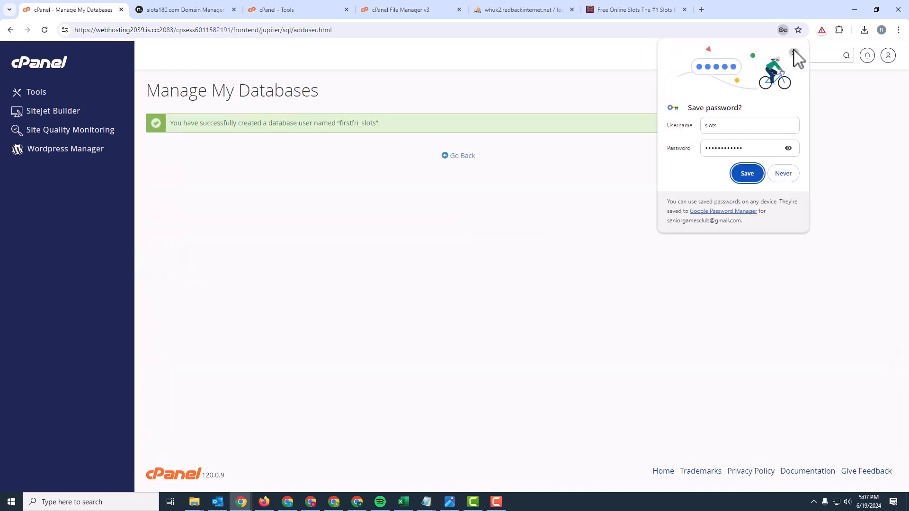
click(794, 50)
click(462, 157)
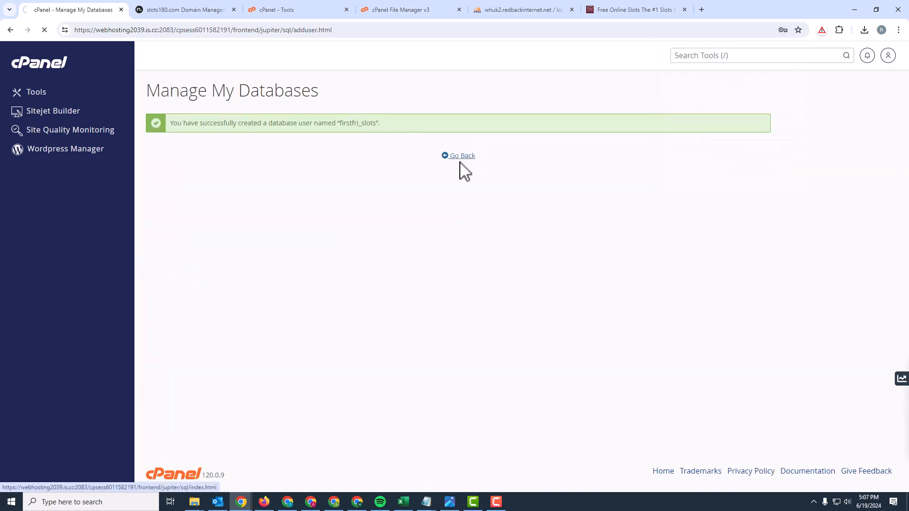
Step: Add the user firstfri_slots to the firstfri_slots database
scroll(286, 189, down, 10)
scroll(293, 216, down, 2)
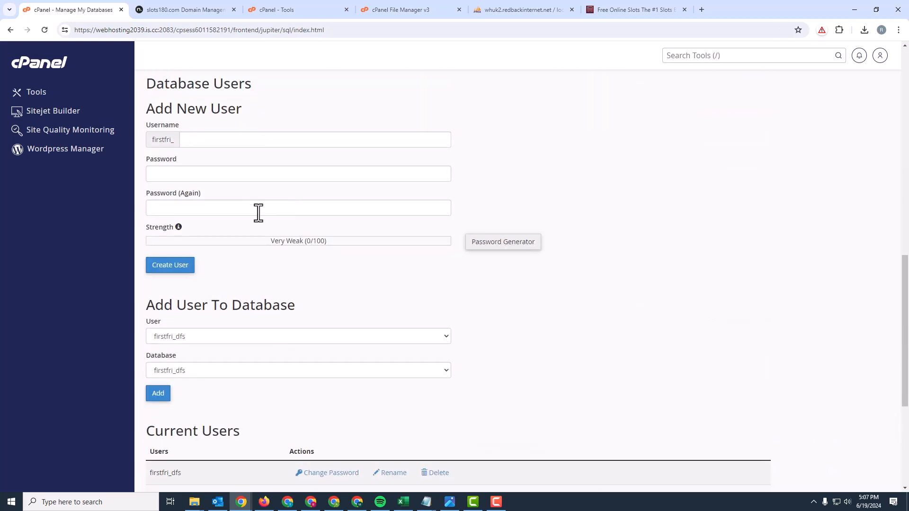
click(201, 336)
click(199, 367)
click(195, 370)
click(192, 403)
scroll(467, 329, down, 4)
click(158, 204)
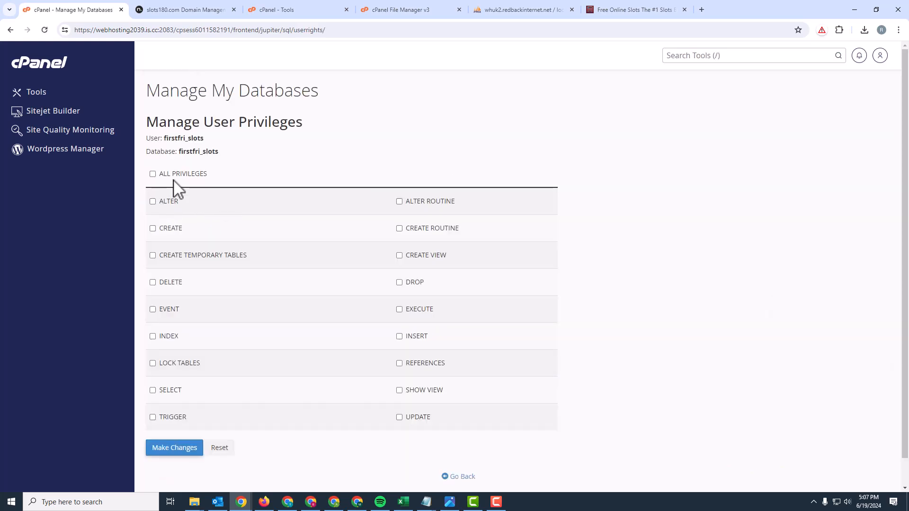
Step: Grant firstfri_slots all privileges on the database, save the changes, and return to database management
click(172, 174)
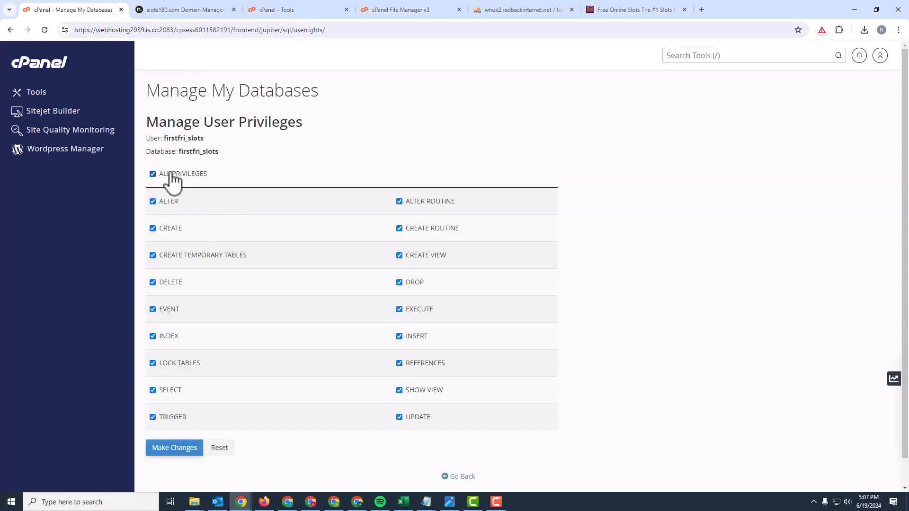
click(173, 450)
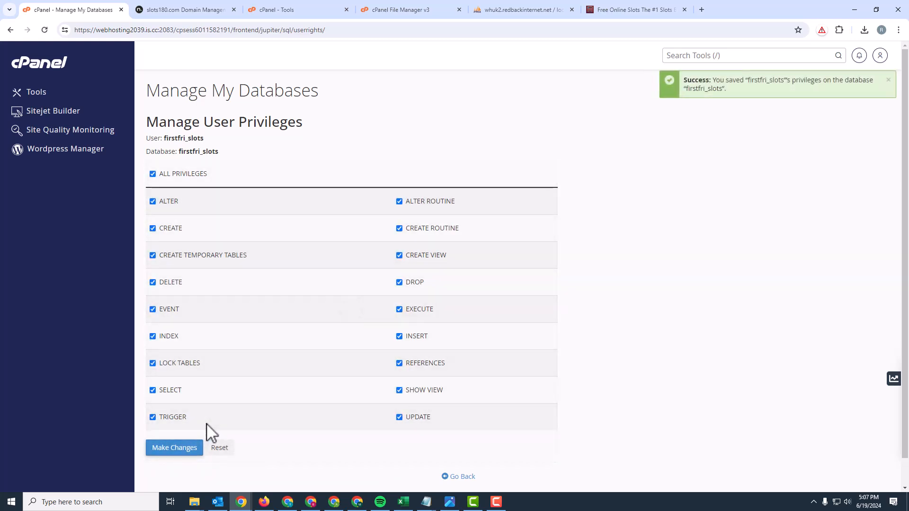
click(466, 476)
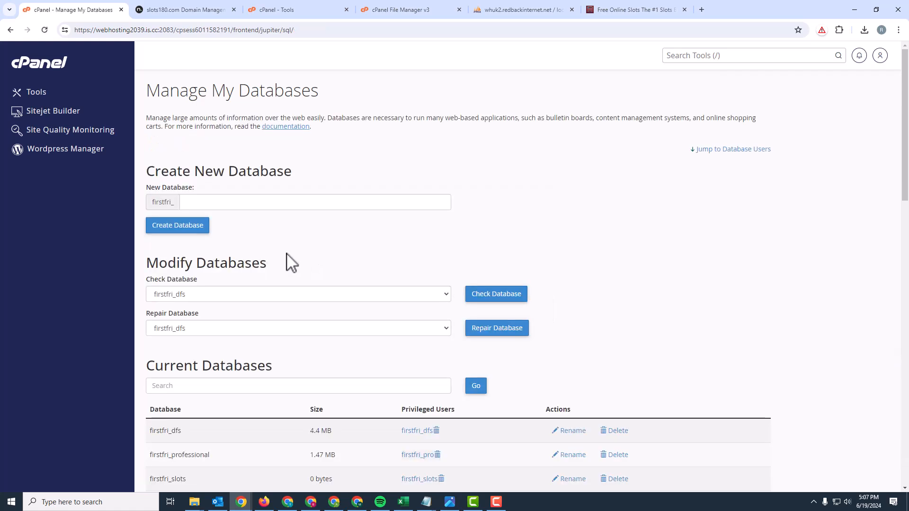
Step: Select the firstfri_slots name in the current databases list and switch to the Notepad window to note it down
scroll(234, 279, down, 4)
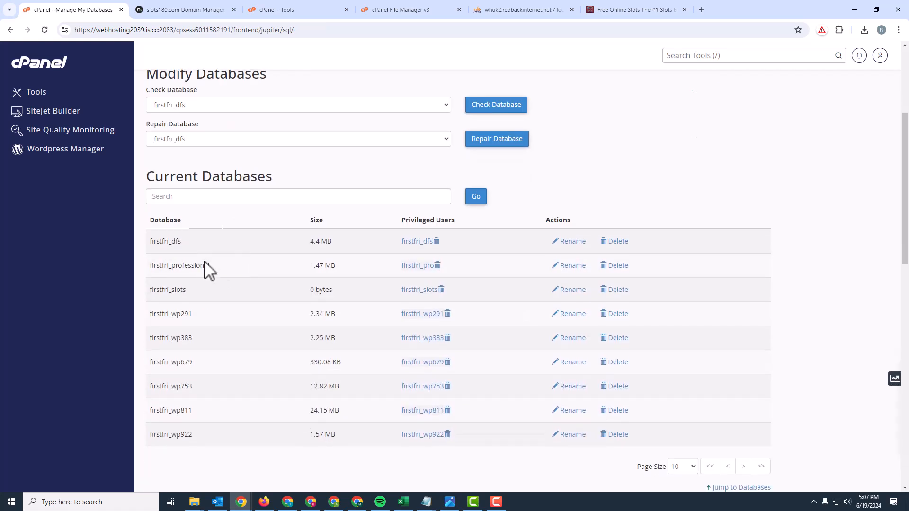
drag(201, 289, 152, 292)
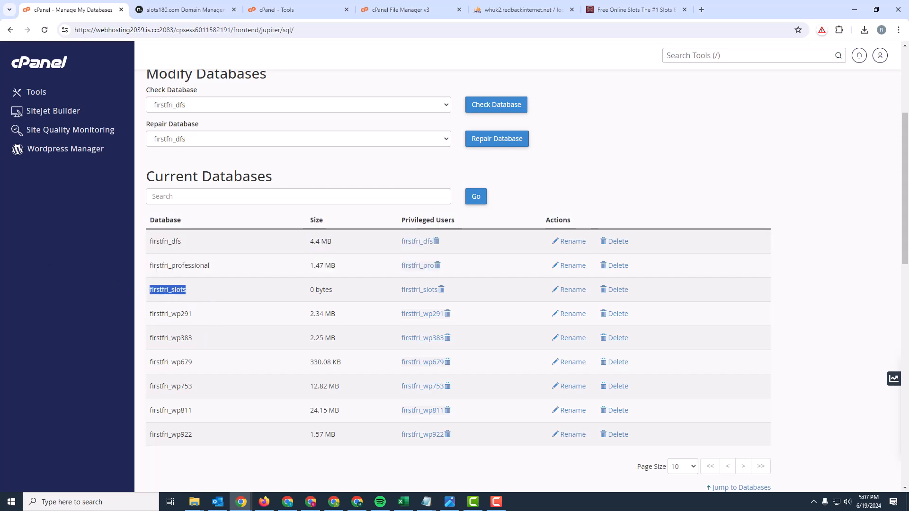
key(alt+Tab)
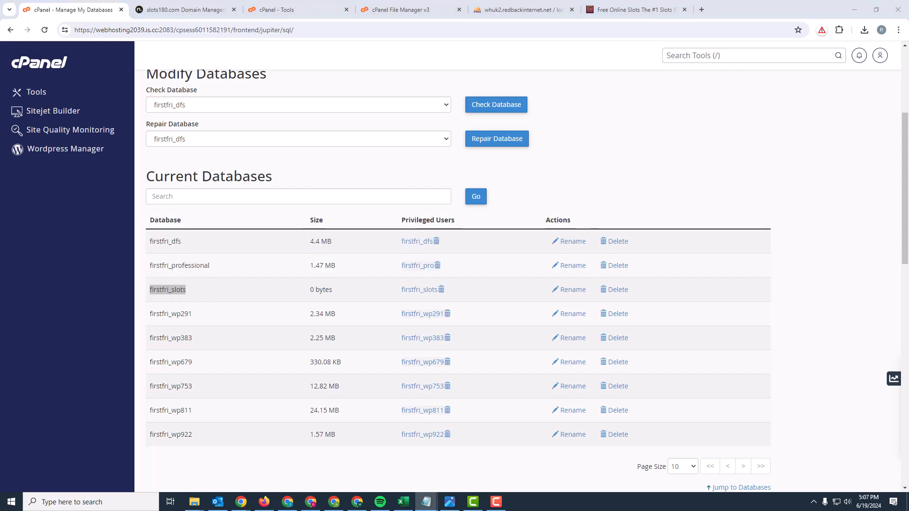
Step: Select the firstfri_slots username in the current users list and switch to the Notepad window to note it down
scroll(223, 270, down, 10)
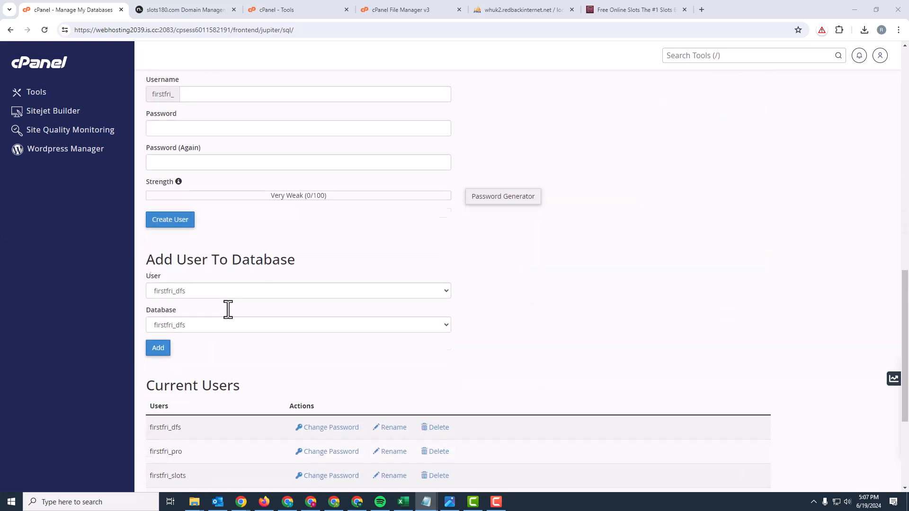
scroll(229, 325, down, 3)
drag(194, 293, 154, 296)
key(alt+Tab)
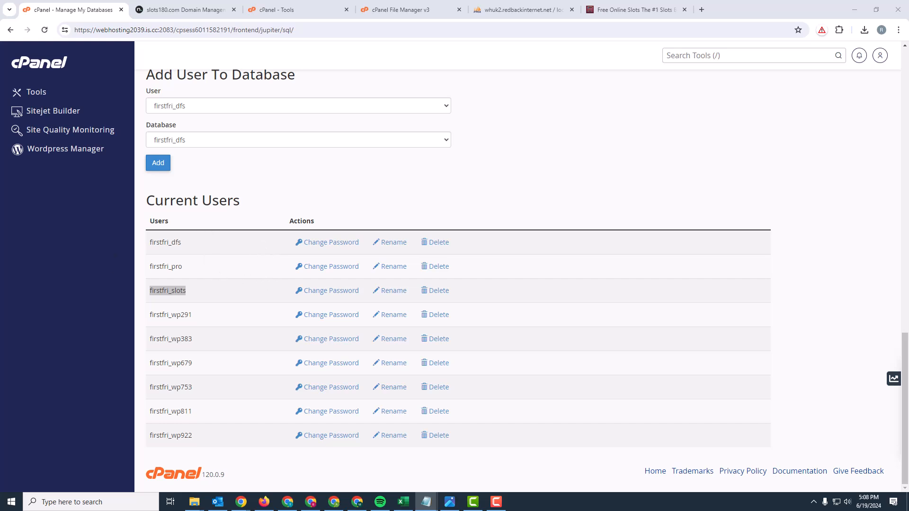
key(alt+Tab)
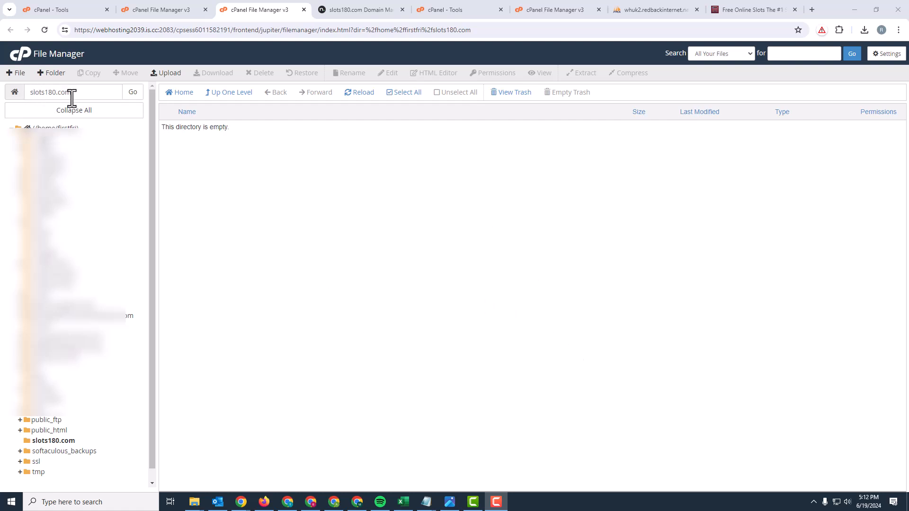
Step: Upload slots180.com.zip into the slots180.com directory and return to that directory's file listing
click(165, 74)
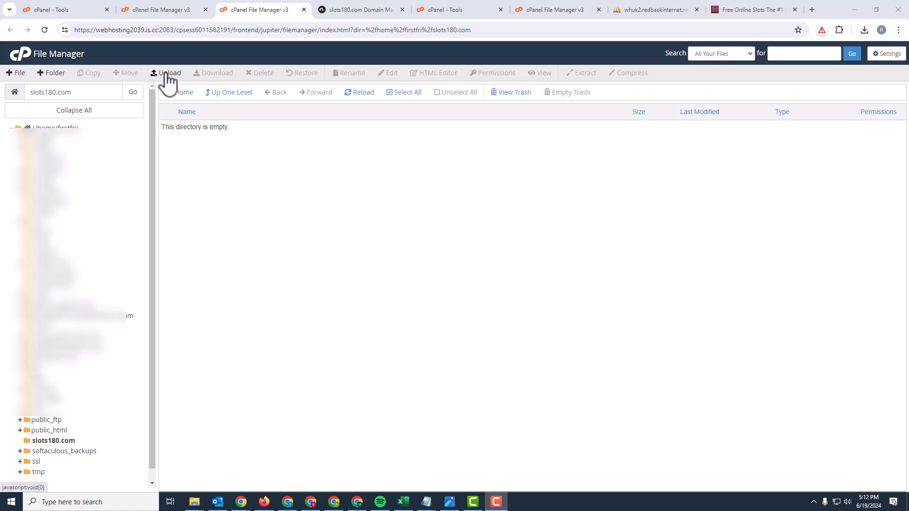
click(456, 209)
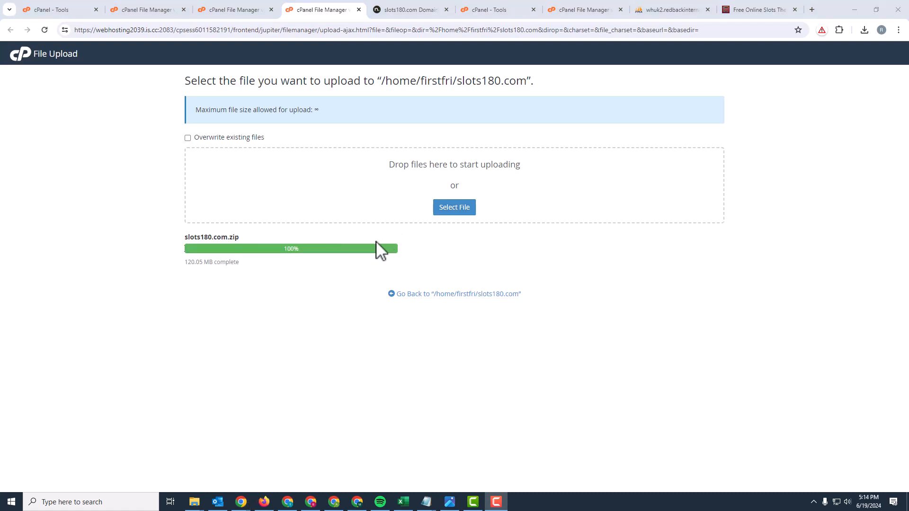
click(457, 298)
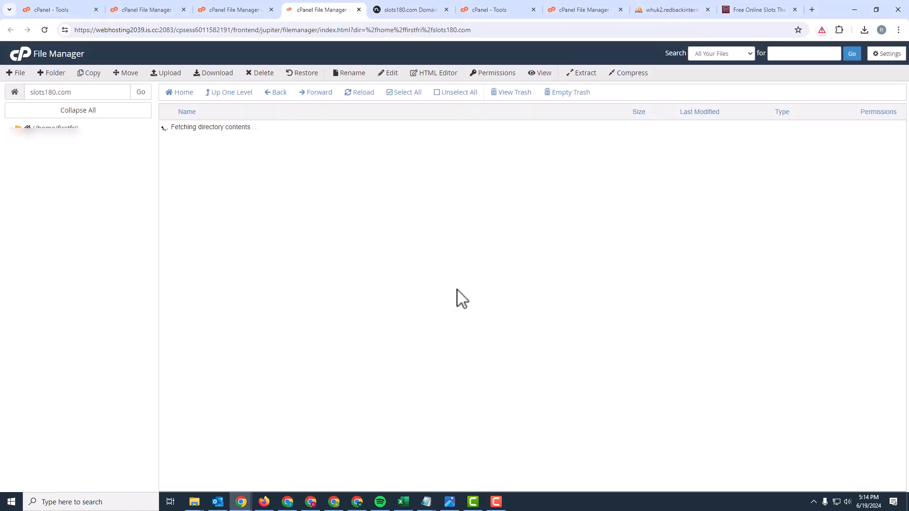
Step: Extract slots180.com.zip into /slots180.com and dismiss the extraction results
click(190, 126)
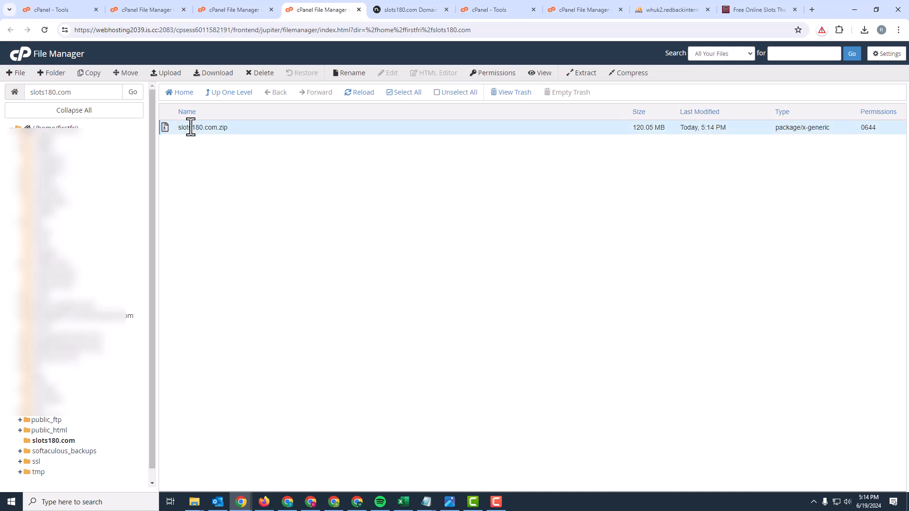
right_click(187, 126)
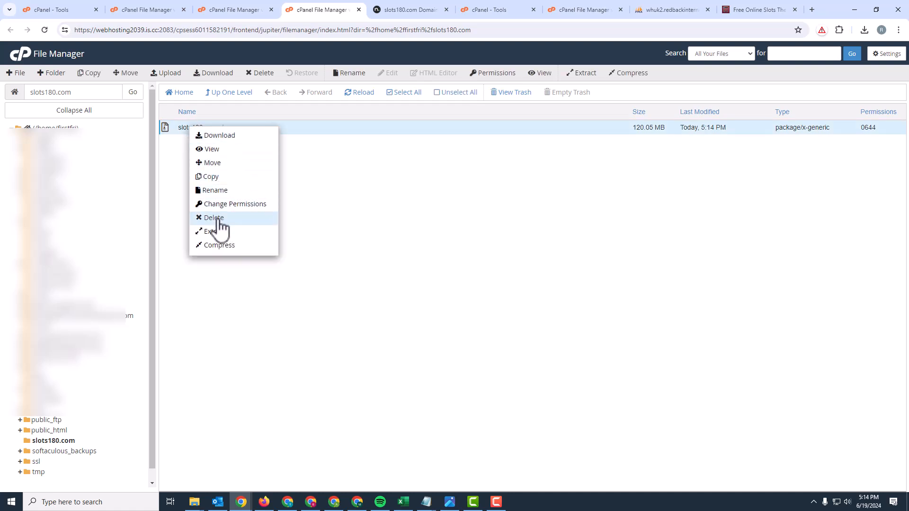
click(215, 231)
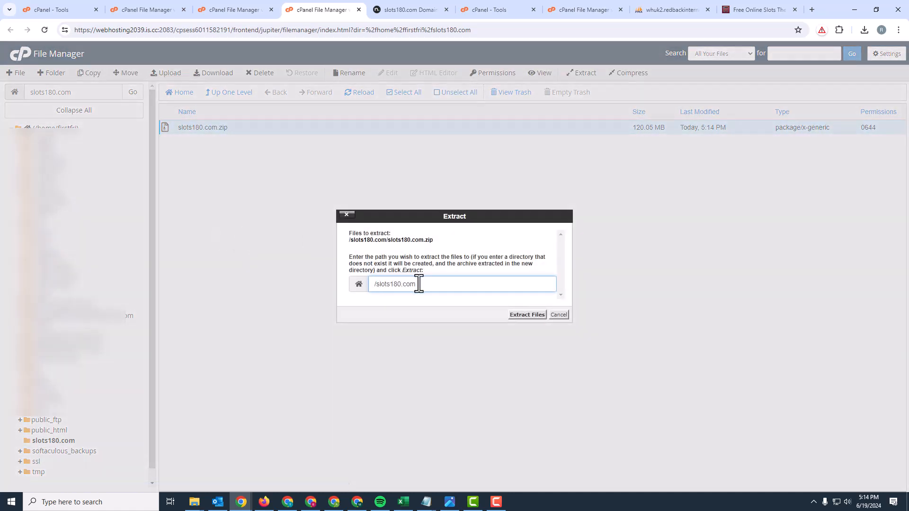
click(527, 314)
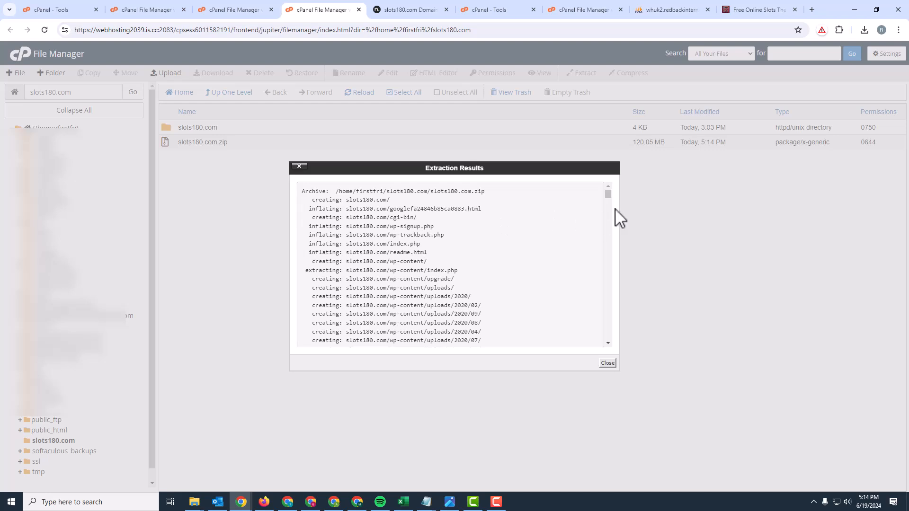
click(607, 363)
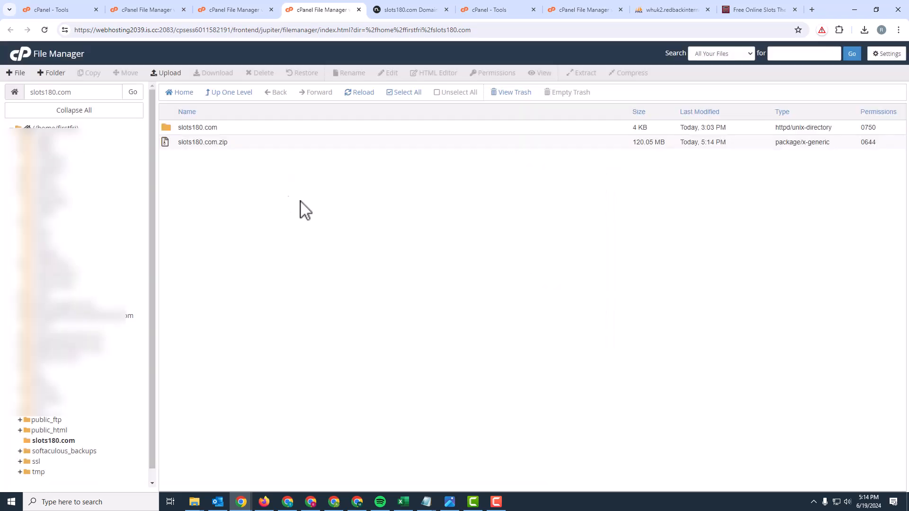
Step: Move all files and folders from the extracted inner slots180.com folder to /slots180.com/
double_click(166, 129)
click(176, 128)
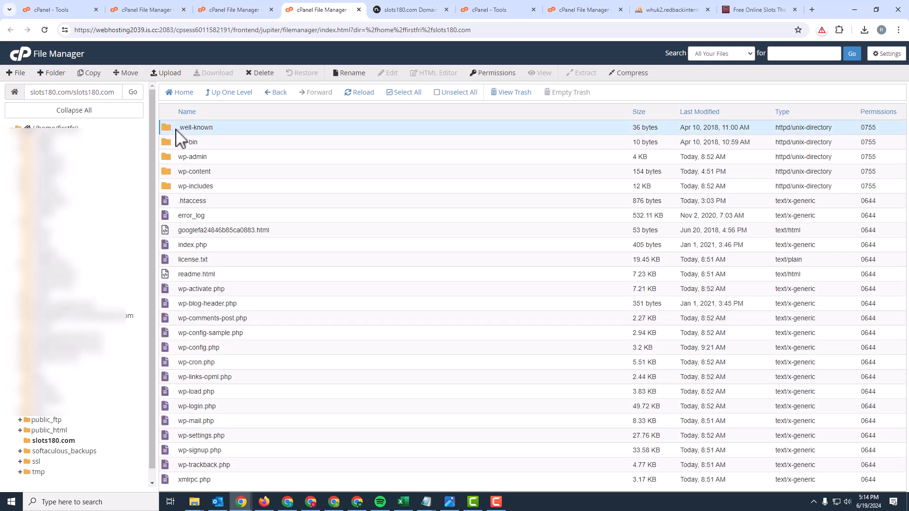
click(402, 92)
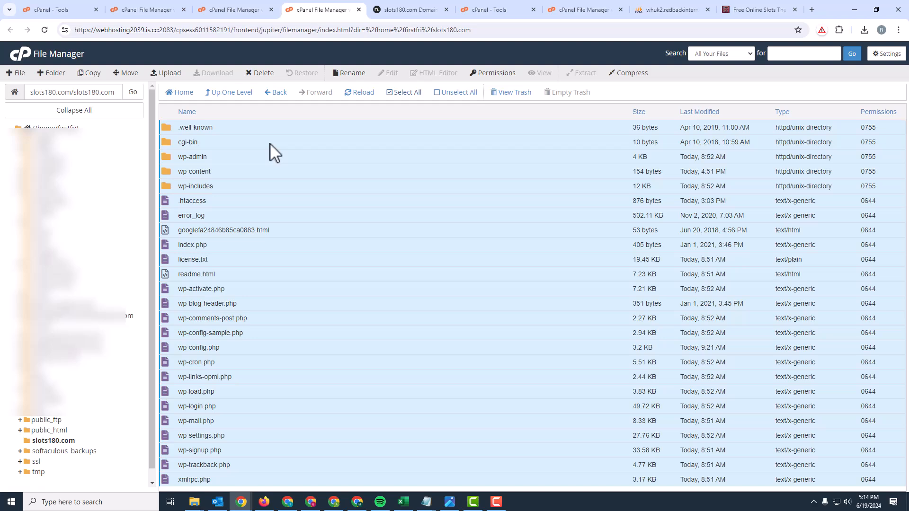
click(127, 72)
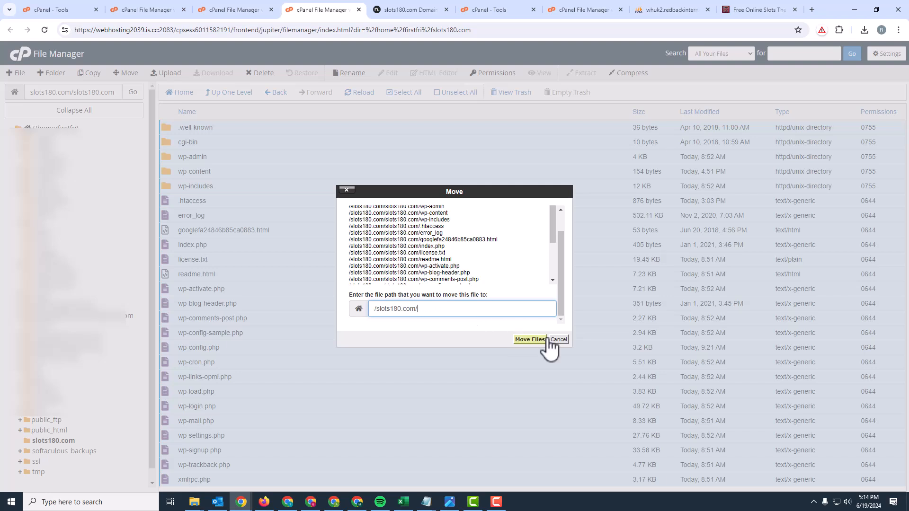
click(529, 339)
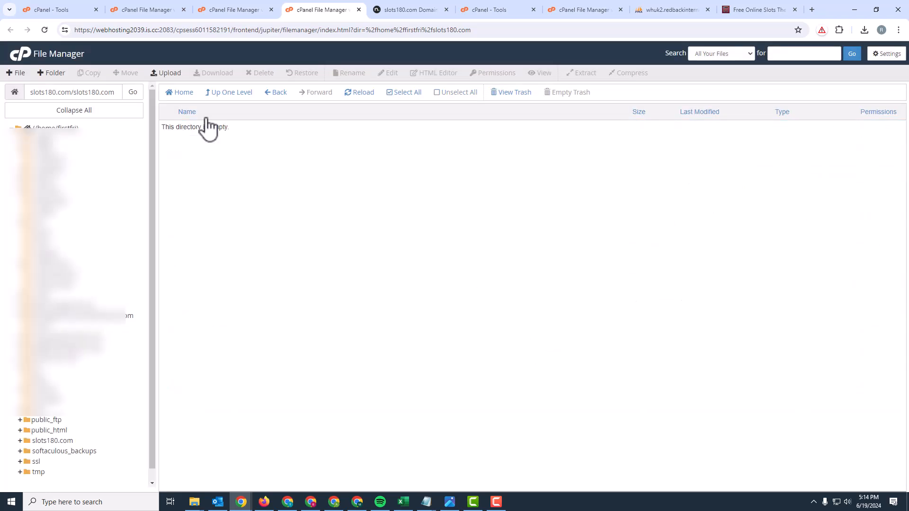
Step: Go back up to the parent directory and move the emptied inner slots180.com folder to the trash
click(230, 100)
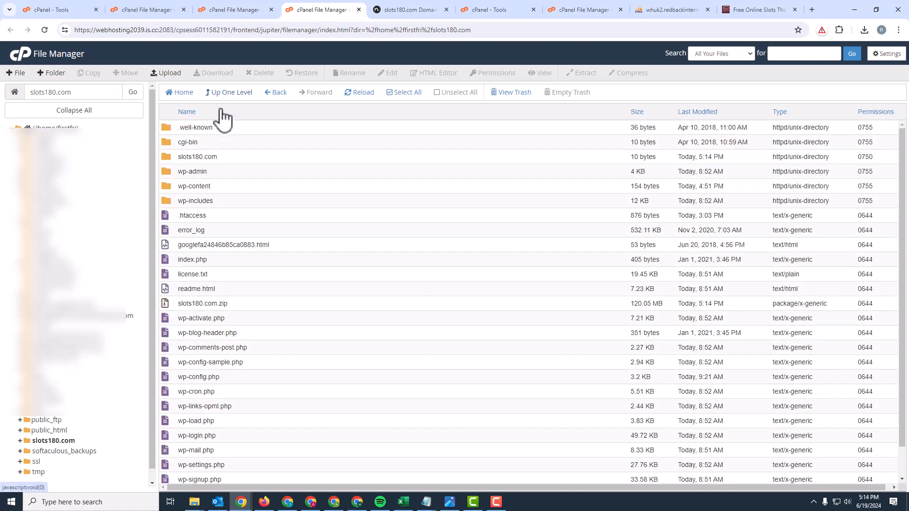
click(166, 158)
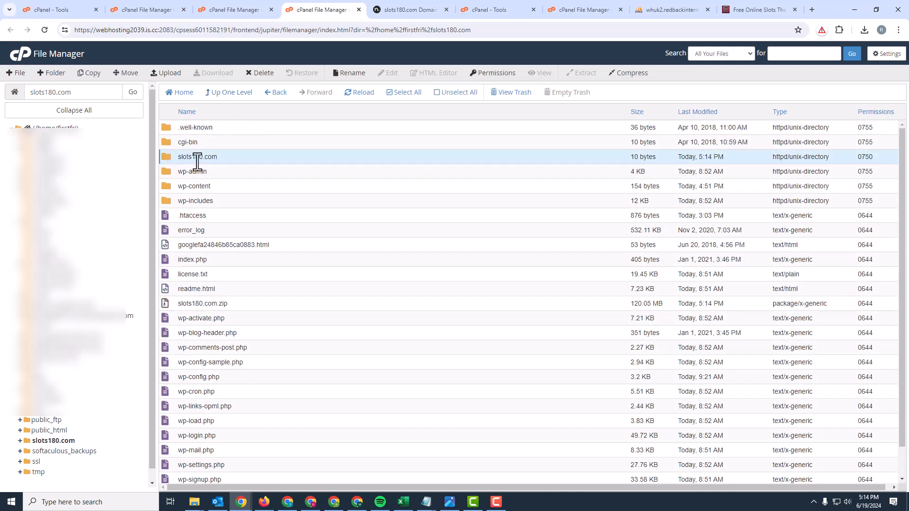
key(Delete)
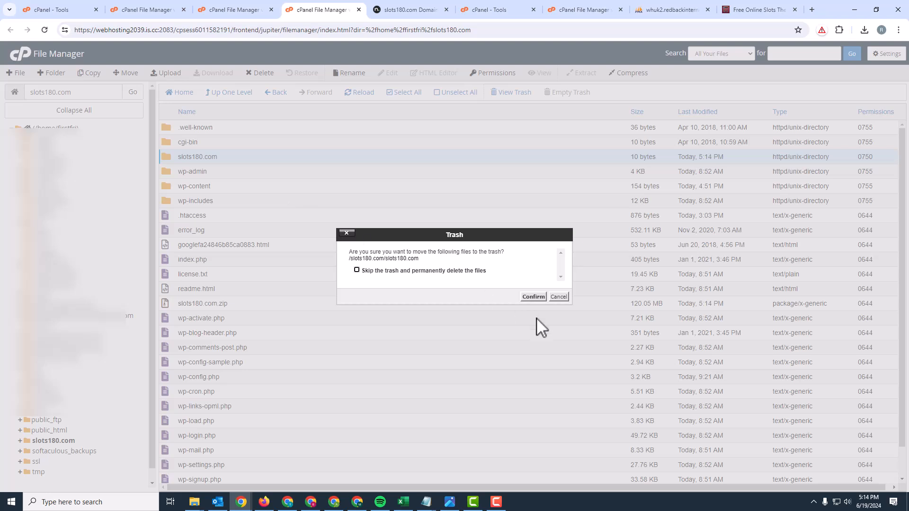
click(538, 297)
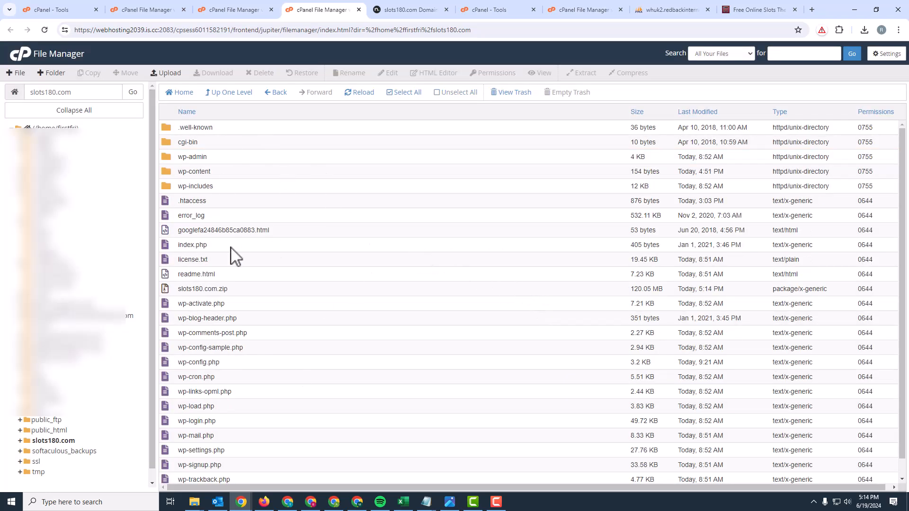
Step: Permanently delete slots180.com.zip from the site directory, skipping the trash
click(179, 291)
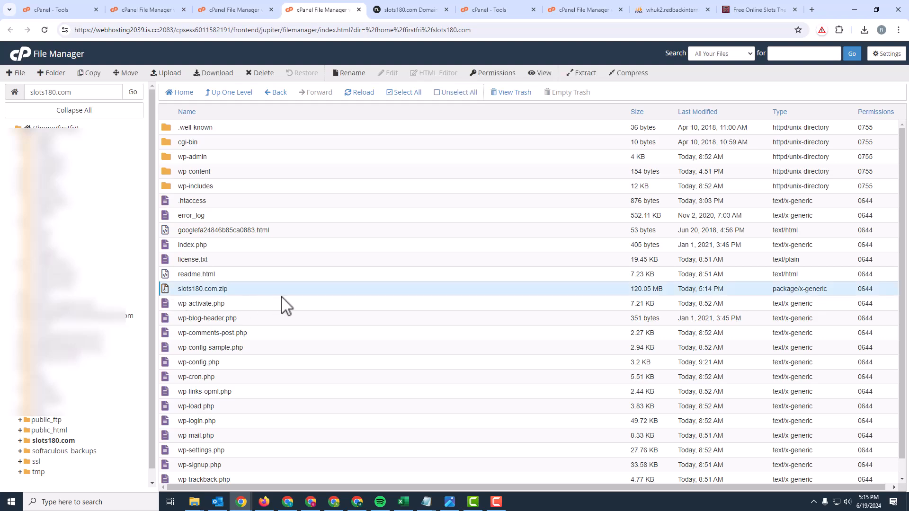
key(Delete)
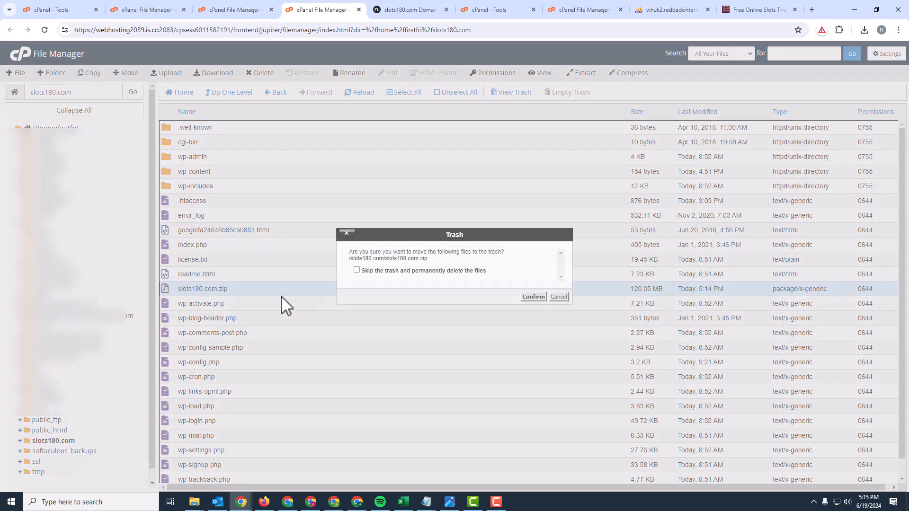
click(369, 271)
click(534, 297)
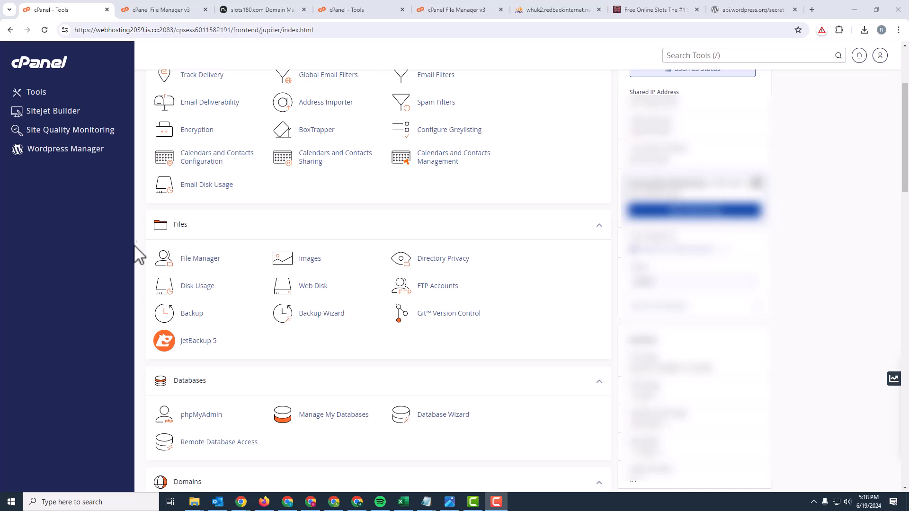
Step: Open the firstfri_slots database in phpMyAdmin and import necrmeor_wp880.sql as SQL with the utf-8 character set
click(205, 416)
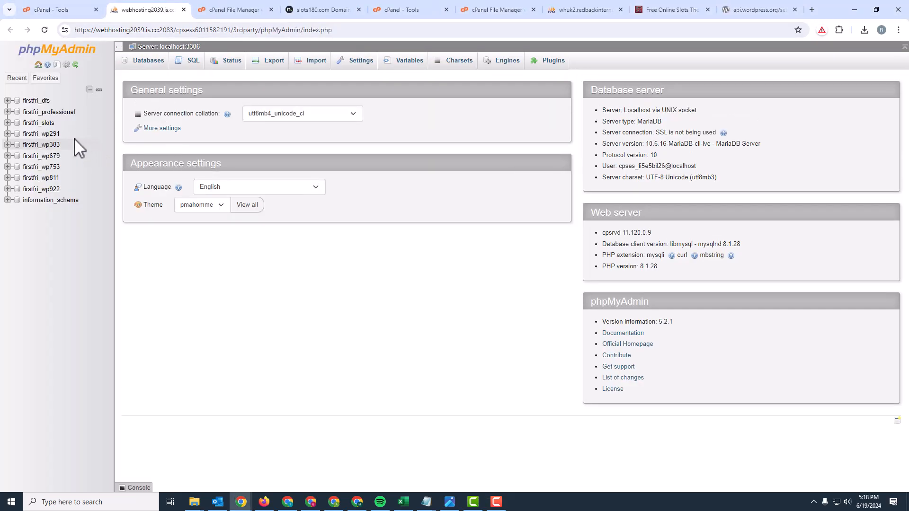
click(41, 124)
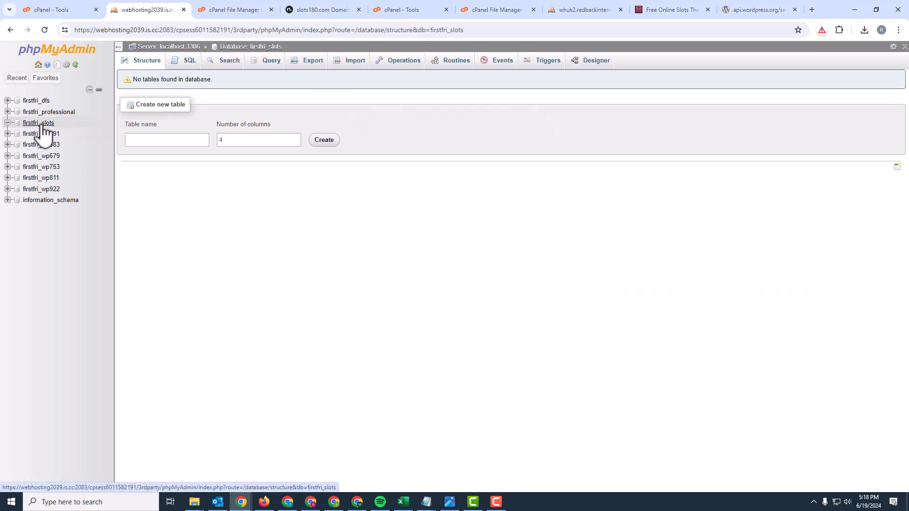
click(350, 66)
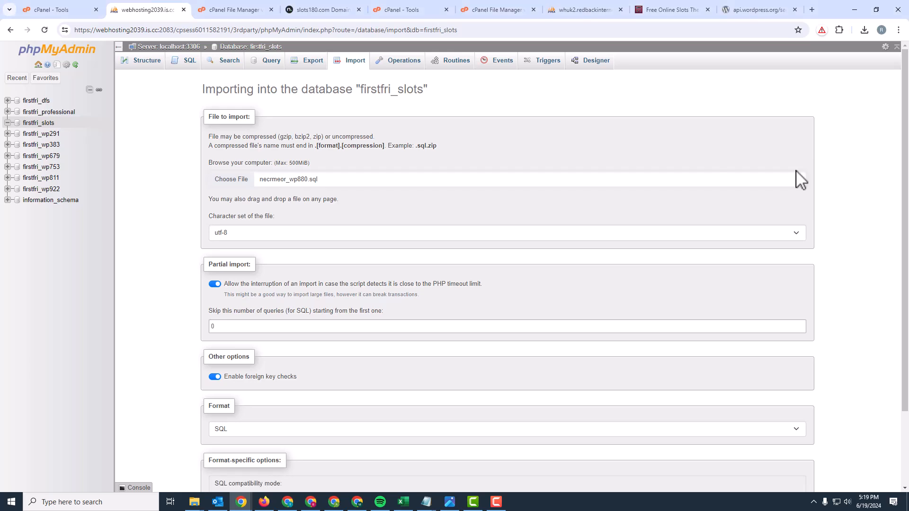
scroll(283, 284, down, 2)
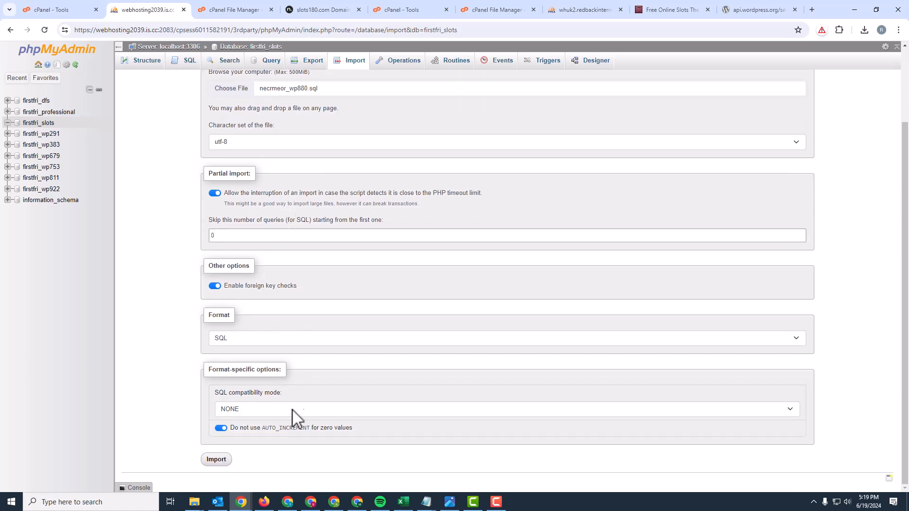
click(217, 463)
scroll(397, 171, up, 2)
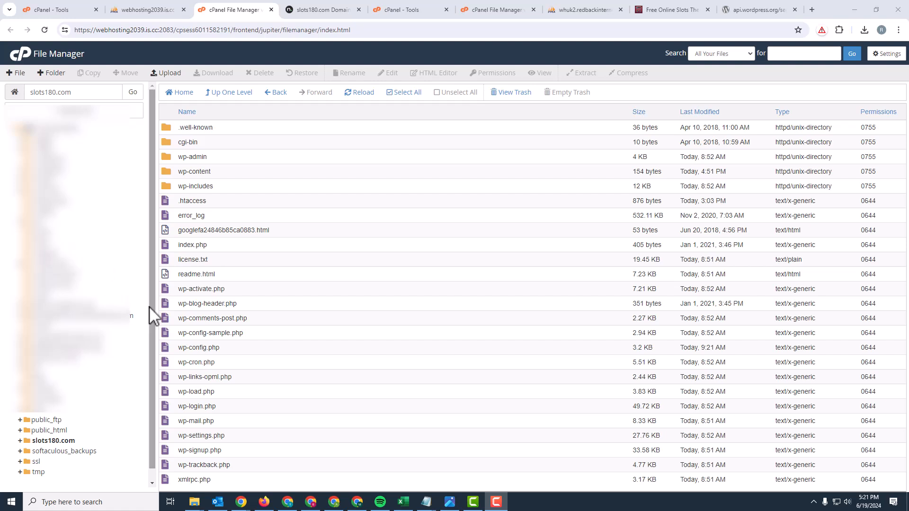
Step: Open wp-config.php from the slots180.com directory for editing, accepting the encoding prompt
click(180, 350)
right_click(180, 350)
click(196, 384)
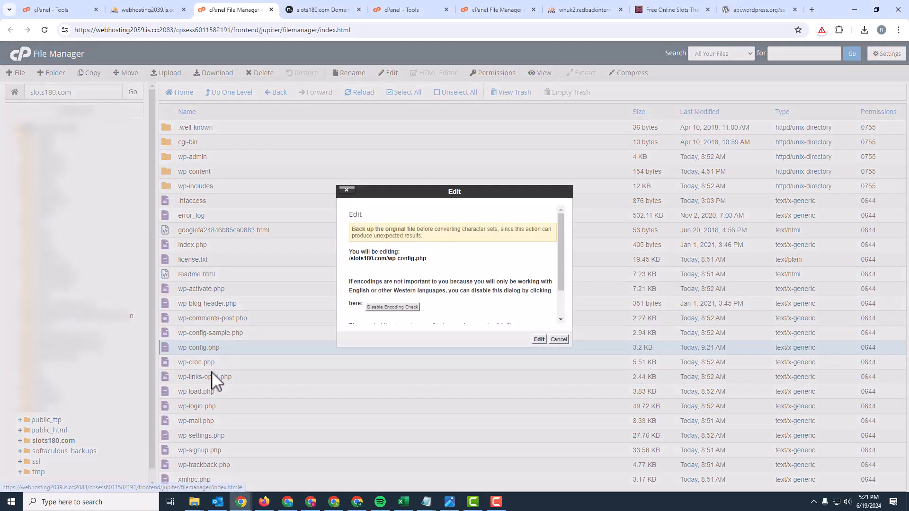
click(539, 340)
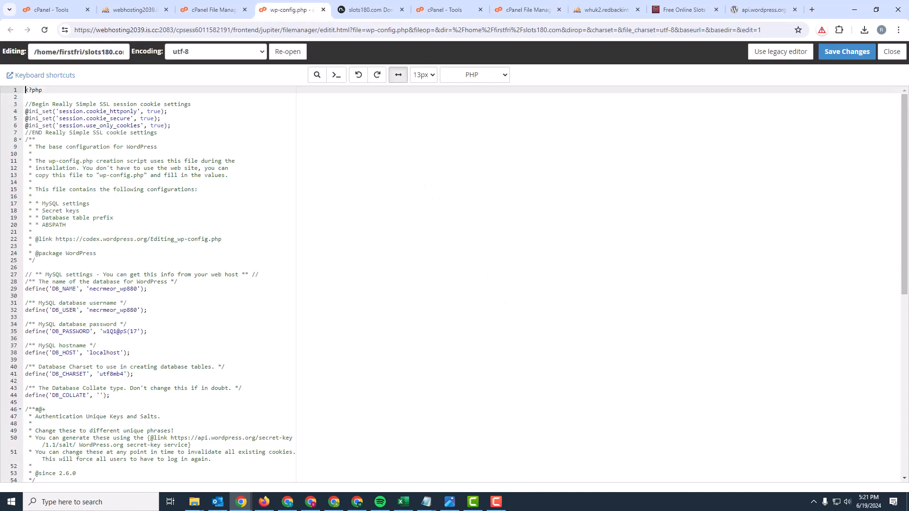
Step: Set both DB_NAME and DB_USER in wp-config.php to firstfri_slots
key(alt+Tab)
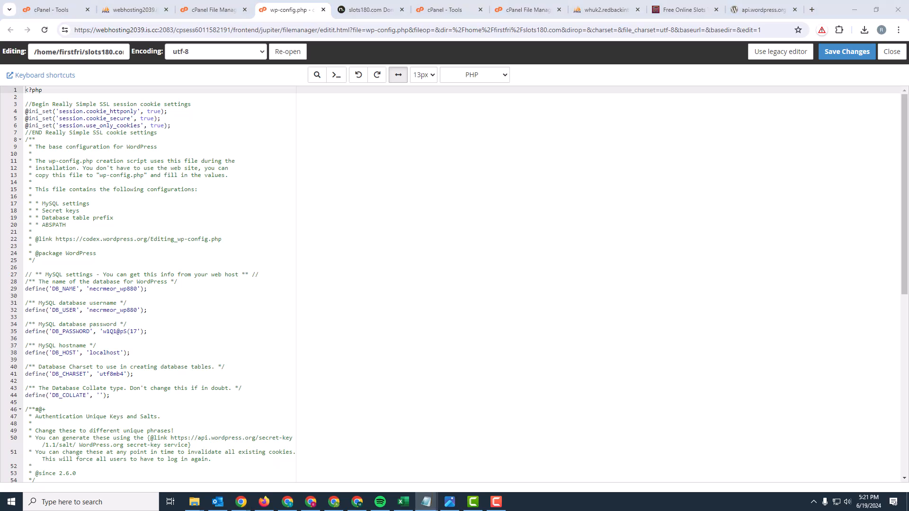
drag(89, 288, 135, 290)
text(firstfri_slots)
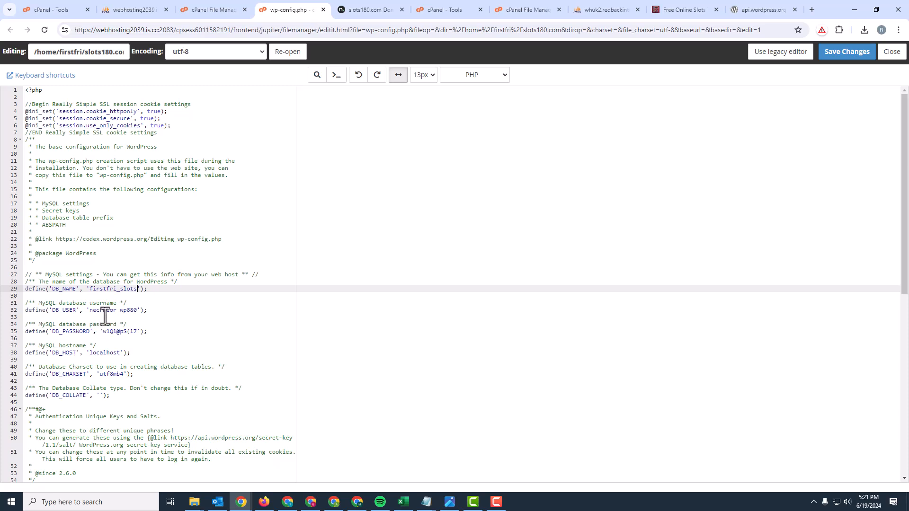
drag(91, 311, 137, 311)
text(firstfri_slots)
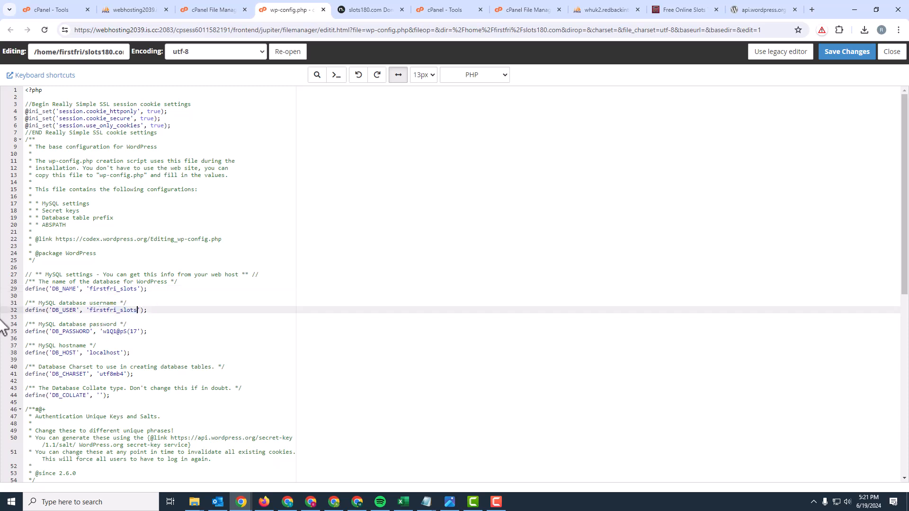
Step: Replace the DB_PASSWORD value in wp-config.php with the new database user's password
key(alt+Tab)
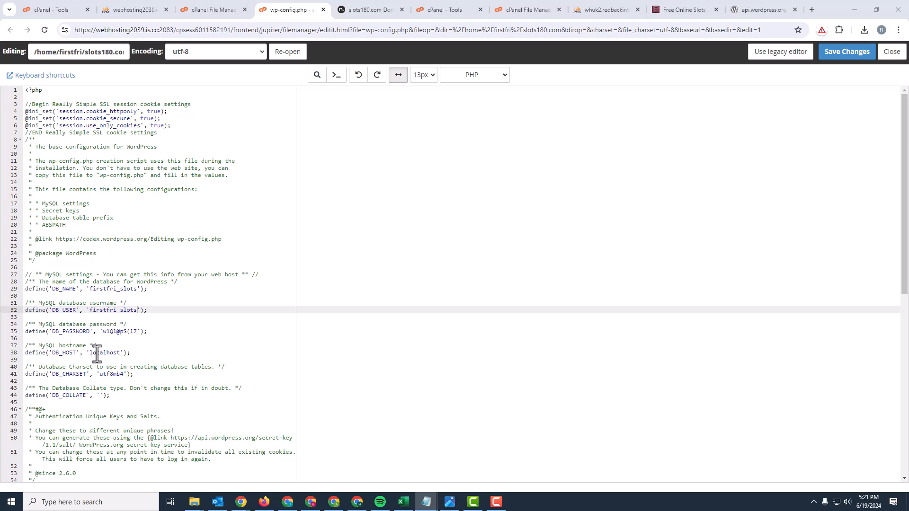
drag(105, 329, 138, 330)
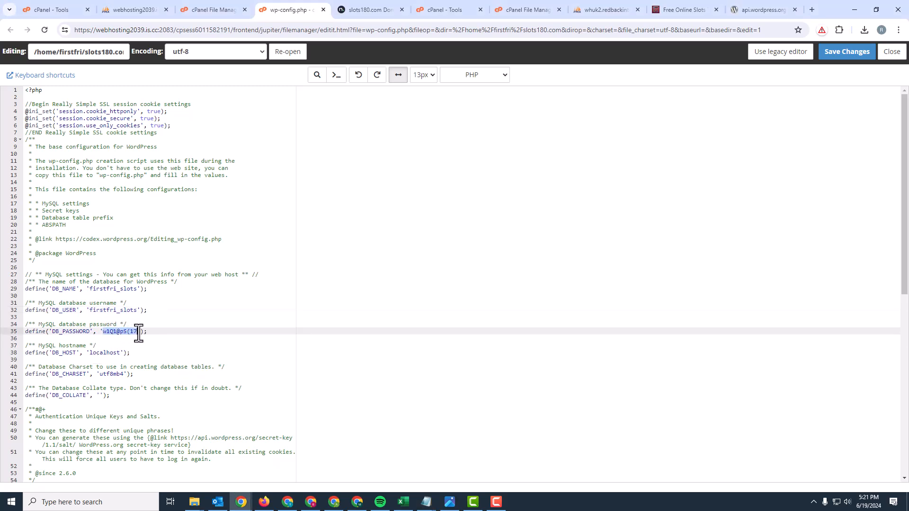
key(ctrl+v)
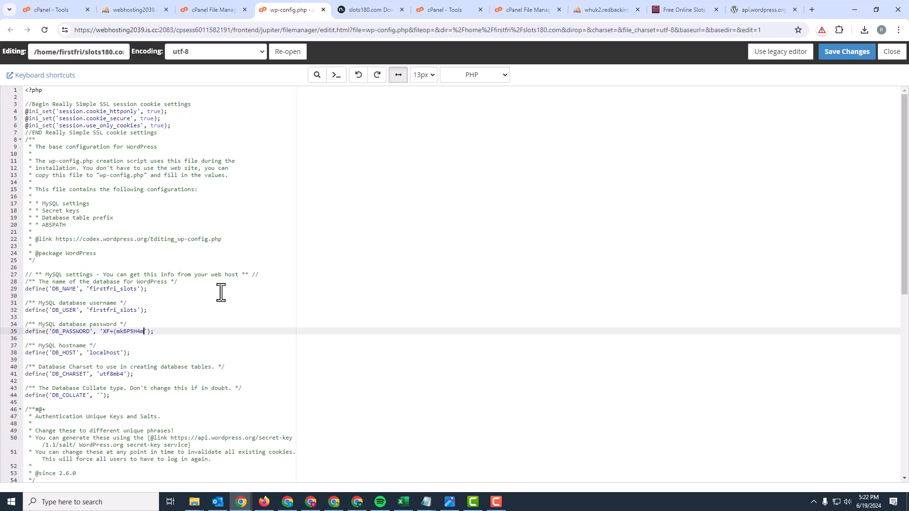
Step: Generate a fresh set of authentication keys and salts on the api.wordpress.org secret-key page and copy all the define lines
scroll(219, 317, down, 4)
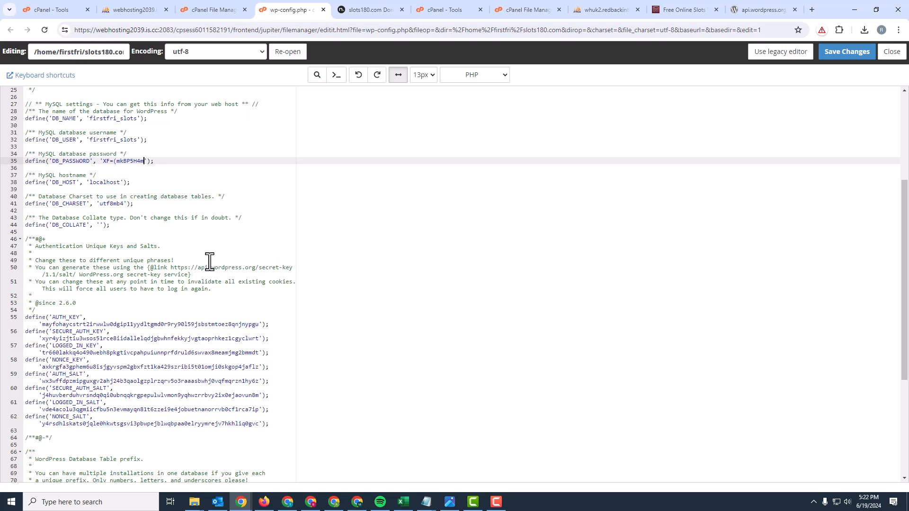
click(753, 10)
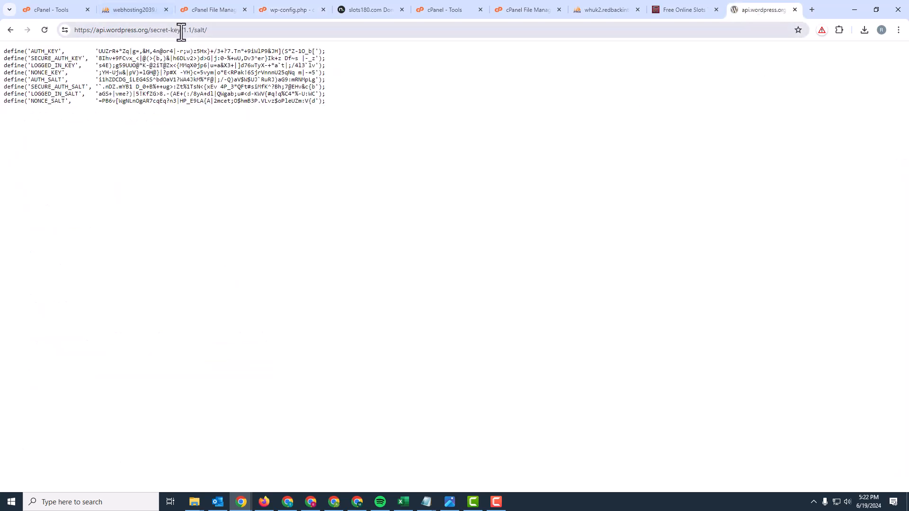
key(F5)
key(F5)
key(F5)
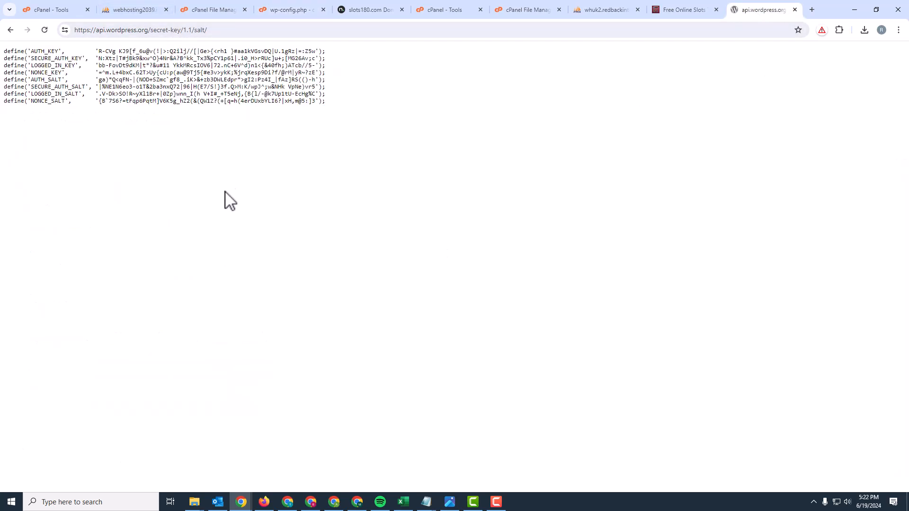
drag(336, 105, 8, 44)
key(ctrl+c)
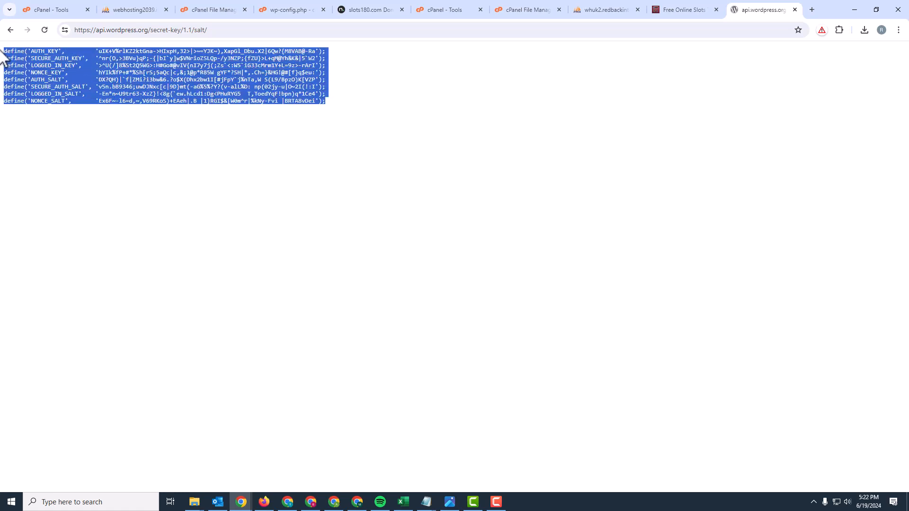
Step: Replace the authentication keys and salts in wp-config.php with the copied set and save the file
click(263, 10)
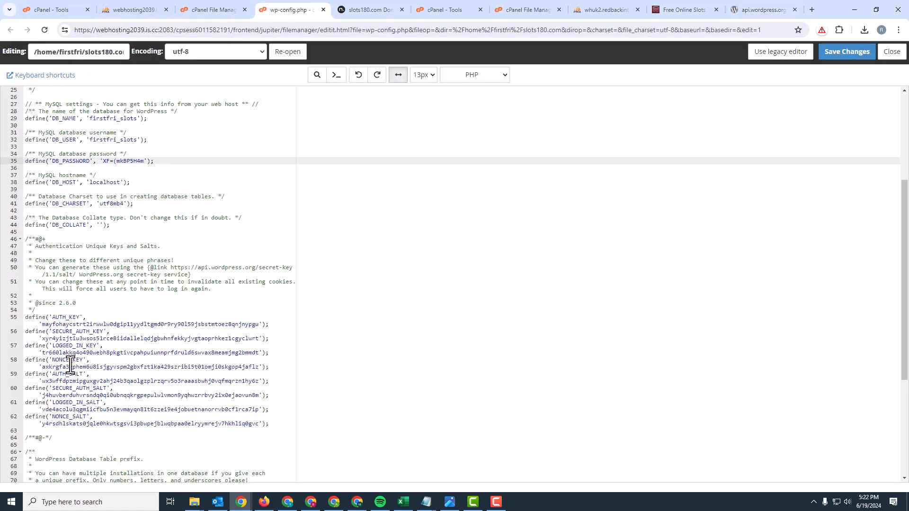
drag(26, 316, 276, 422)
key(ctrl+v)
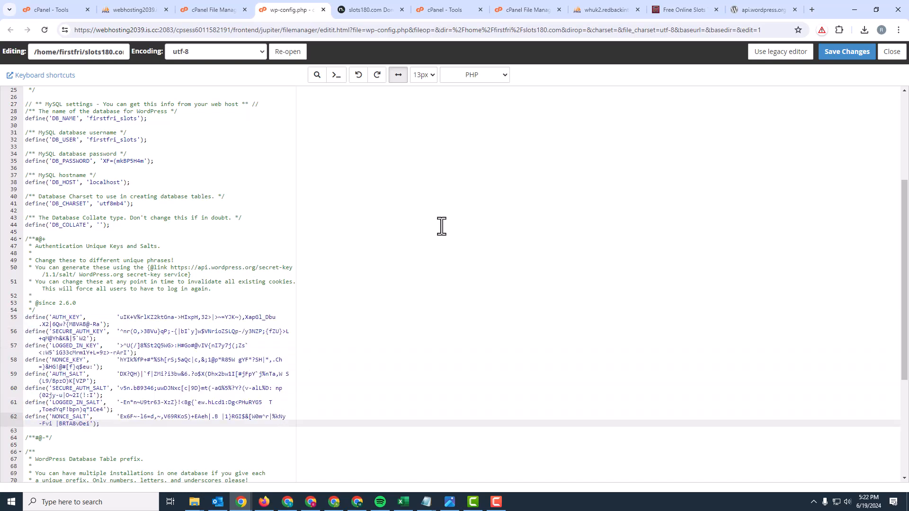
click(842, 49)
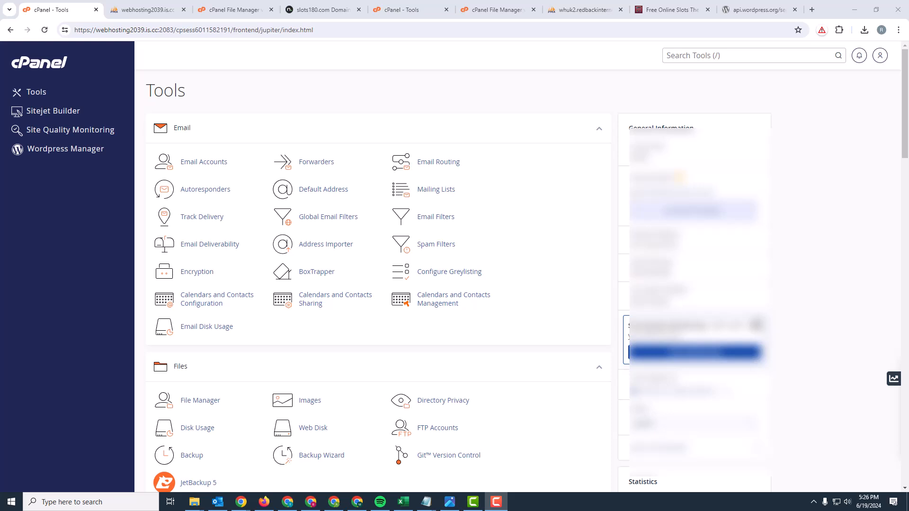
Step: On the name.com nameserver page for slots180.com, add the nameservers dns2039a.trouble-free.net and dns2039b.trouble-free.net
click(314, 9)
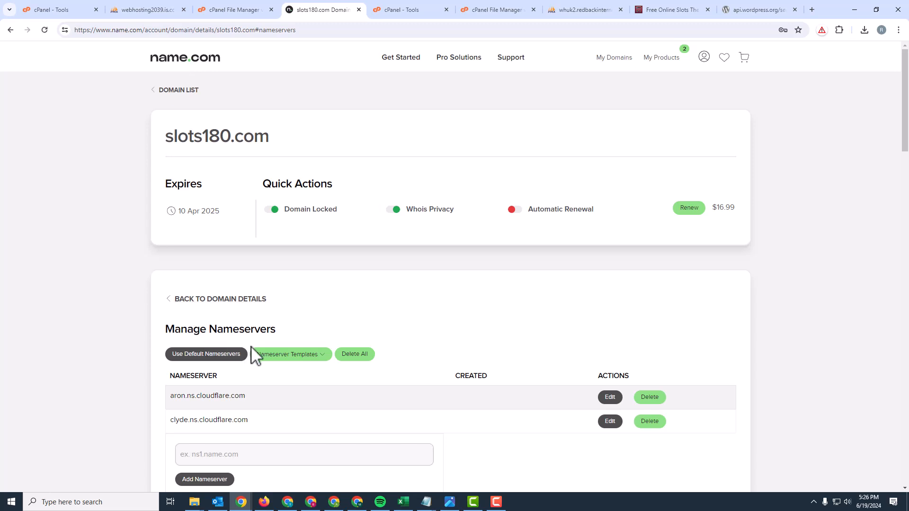
scroll(284, 402, down, 2)
click(231, 359)
text(dns2039a.trouble-free.net)
click(204, 384)
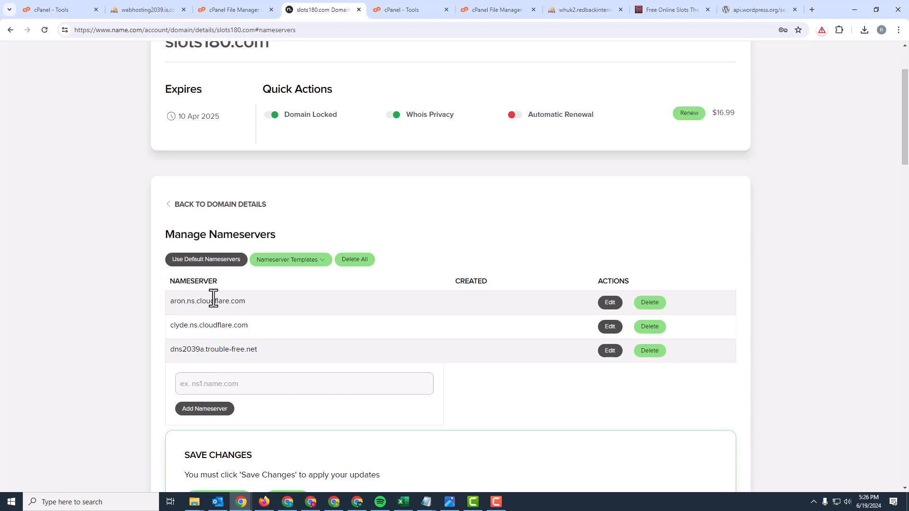
key(alt+Tab)
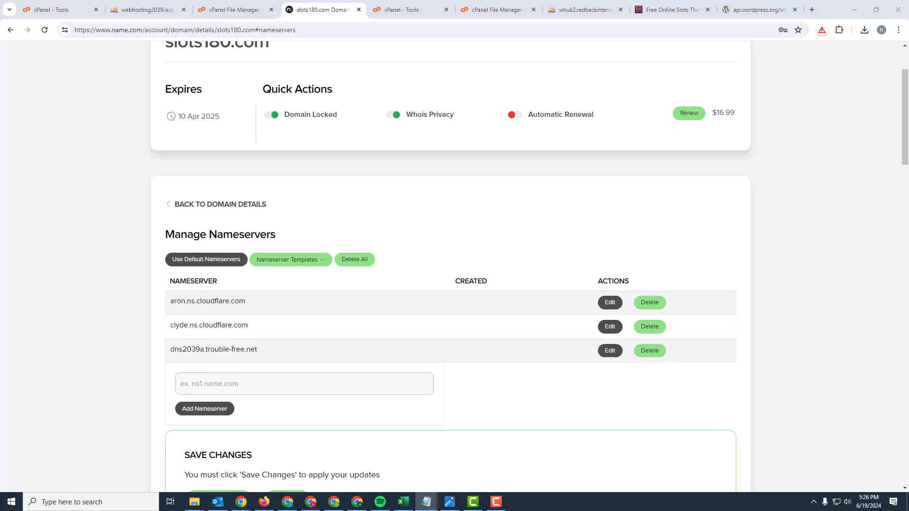
click(205, 384)
text(dns2039b.trouble-free.net)
click(210, 411)
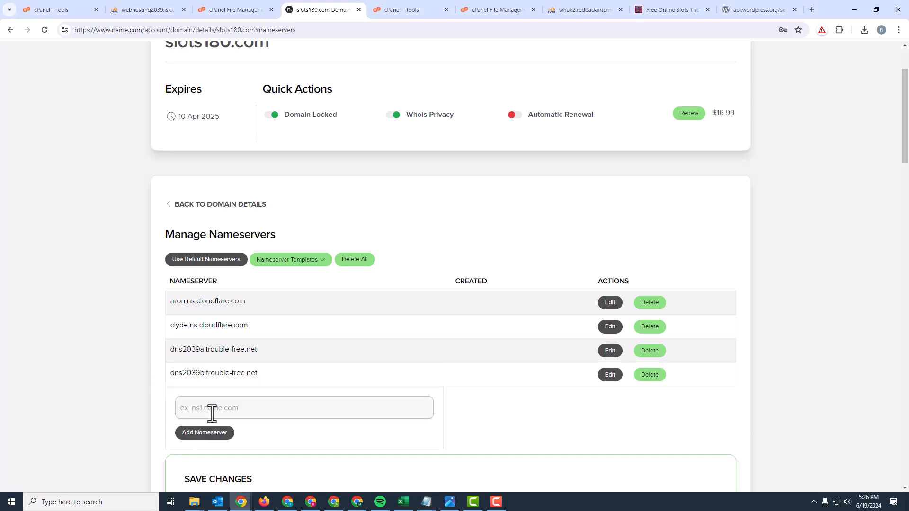
Step: Delete the nameservers clyde.ns.cloudflare.com and aron.ns.cloudflare.com, and save the nameserver changes
click(648, 328)
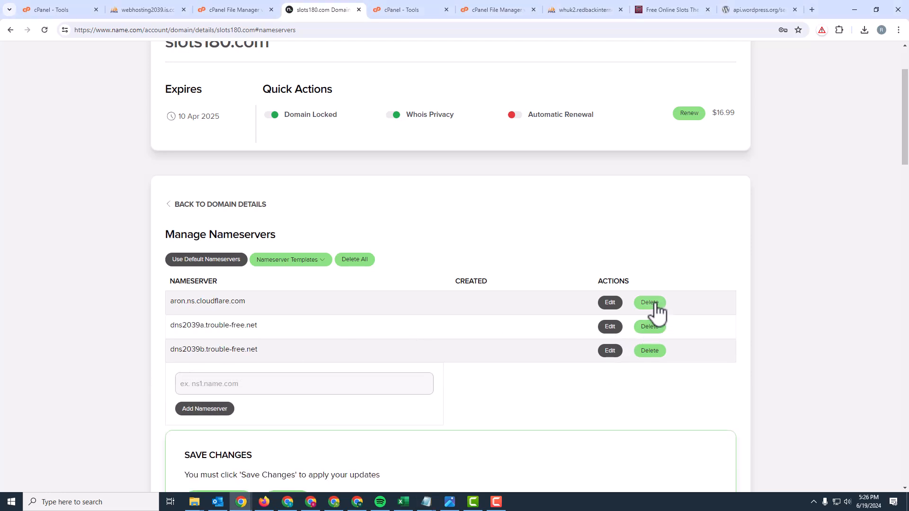
click(650, 305)
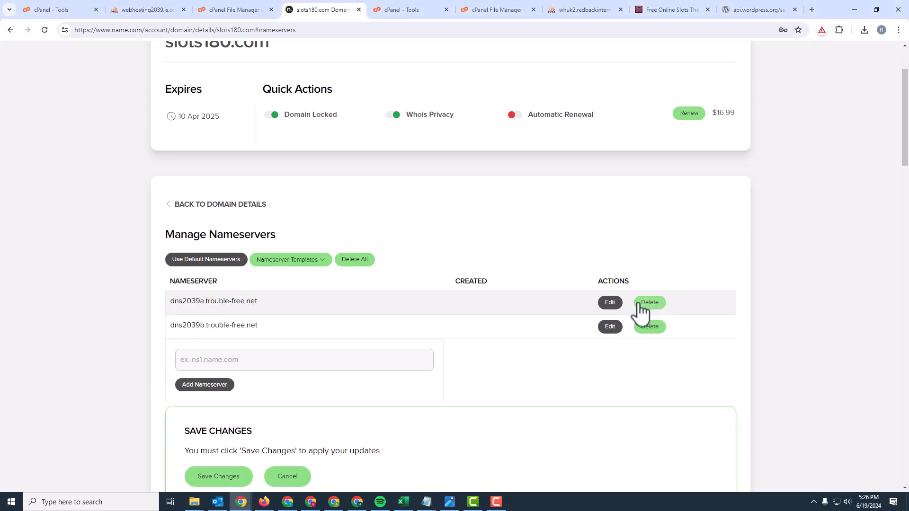
click(218, 476)
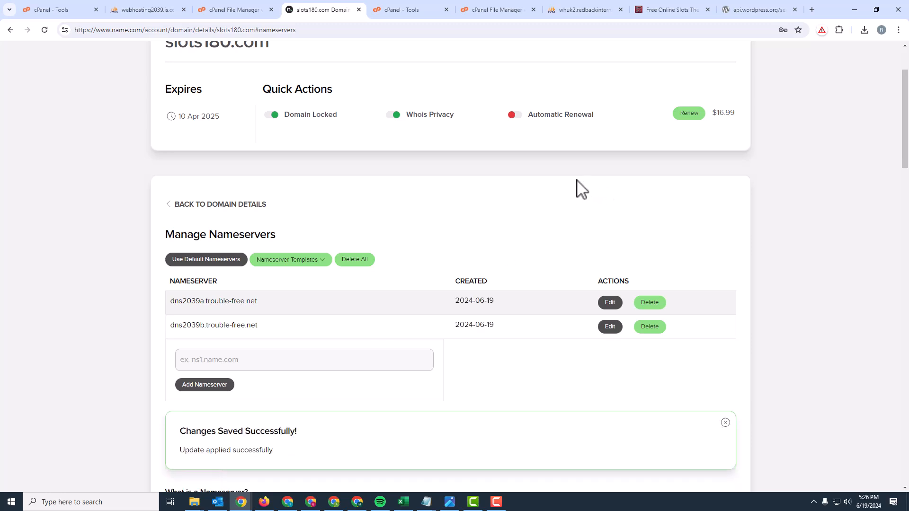